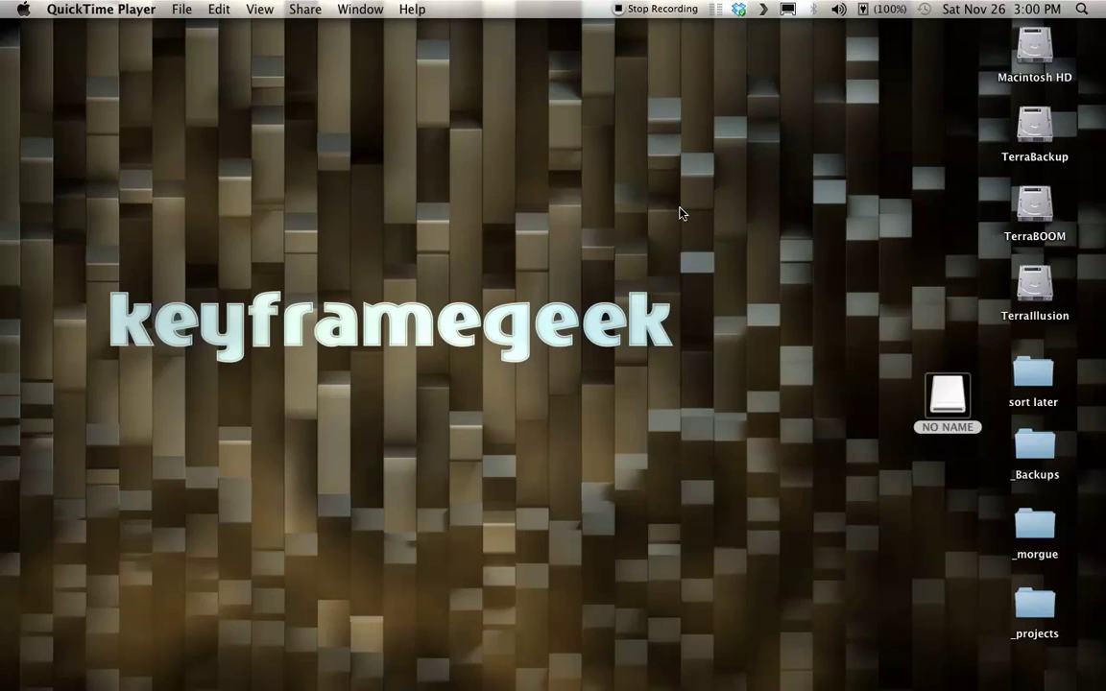
Open the NO NAME memory card from the desktop and look inside its PRIVATE and AVCHD folders
mouse_move(953, 396)
mouse_down()
mouse_move(951, 330)
mouse_move(946, 388)
mouse_up()
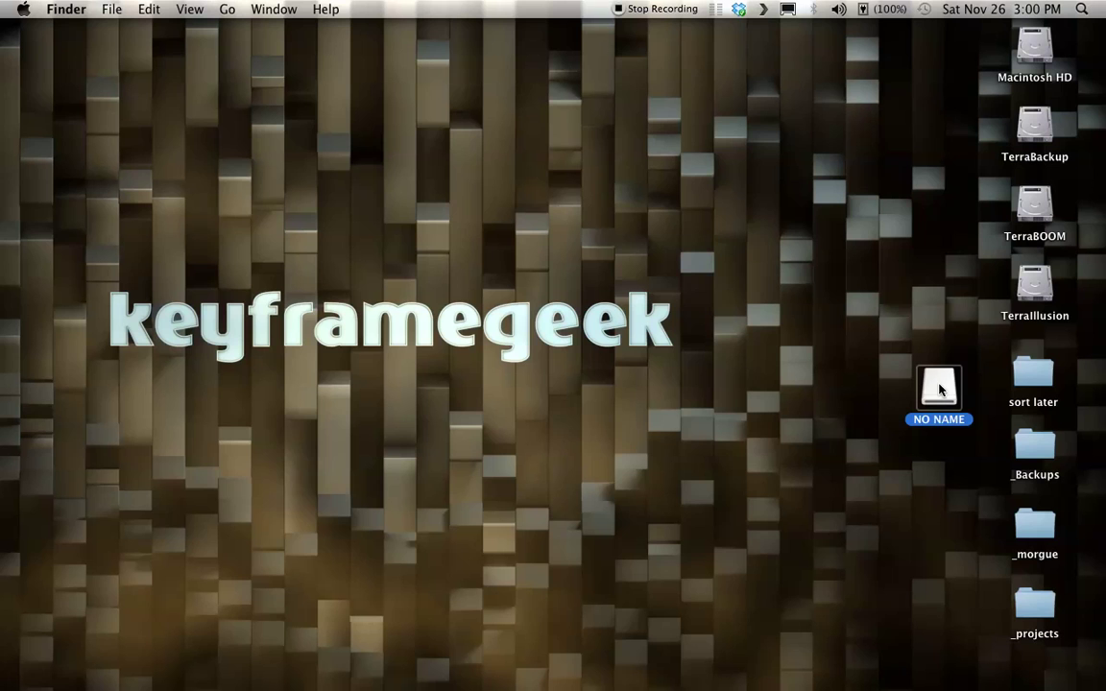
double_click(939, 388)
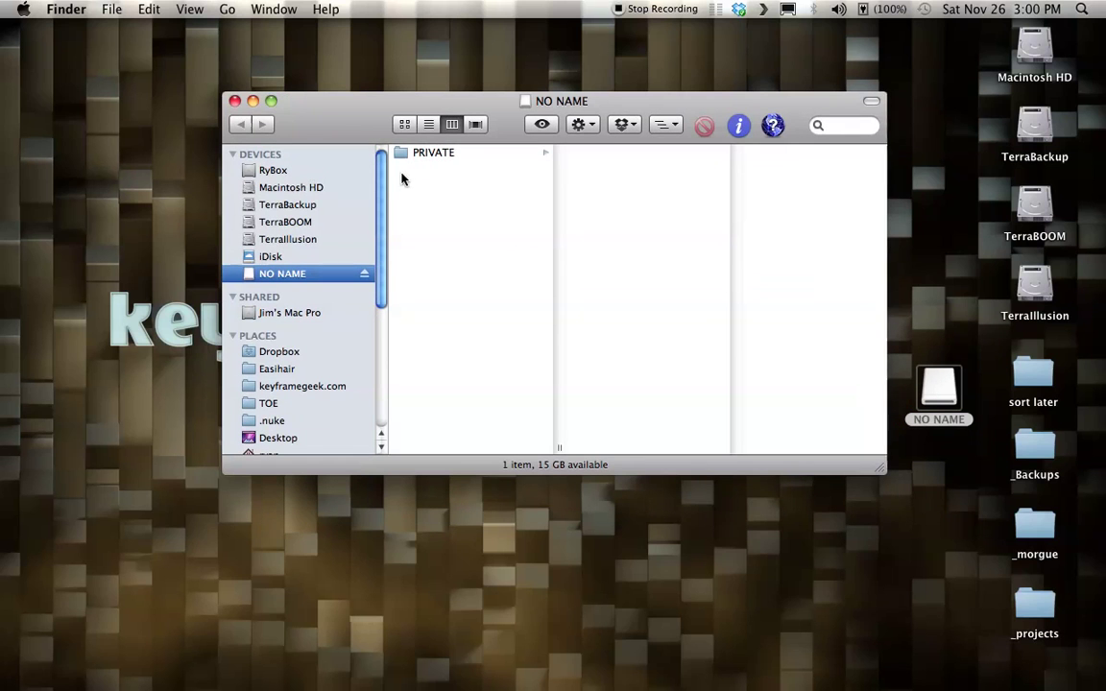
click(435, 157)
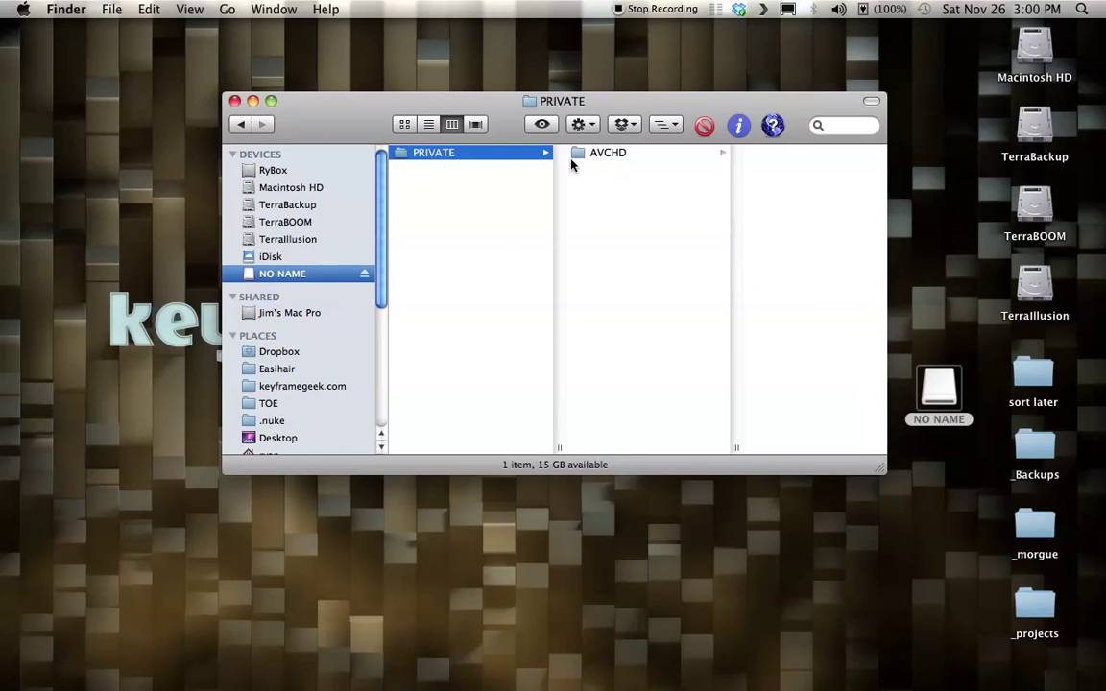
click(595, 155)
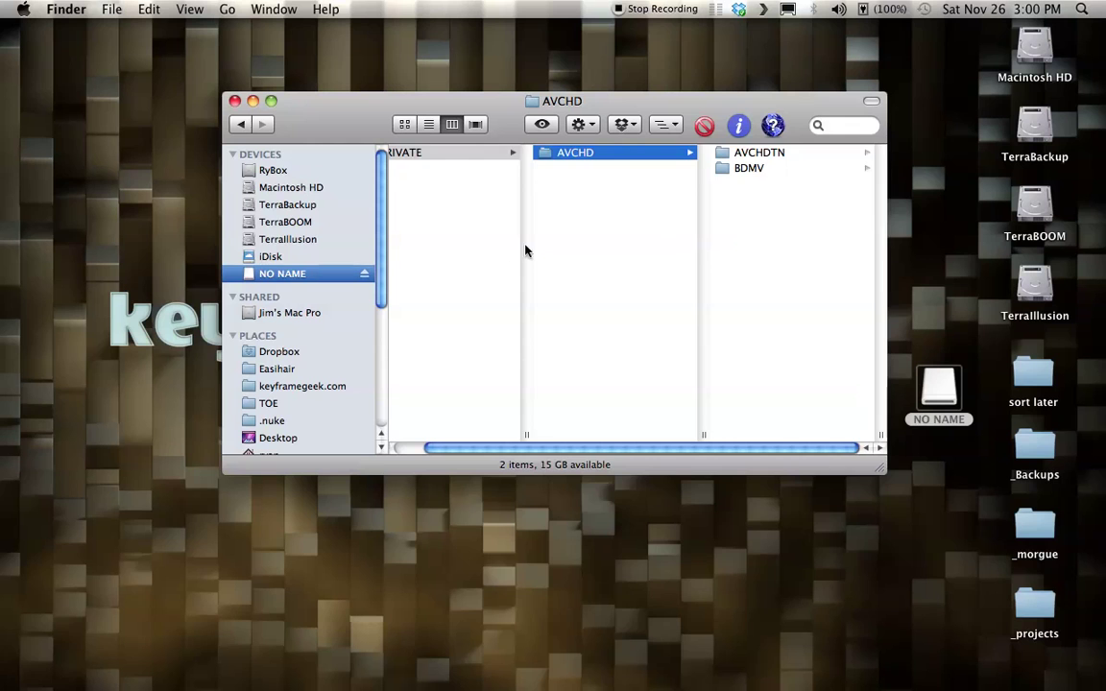
click(463, 213)
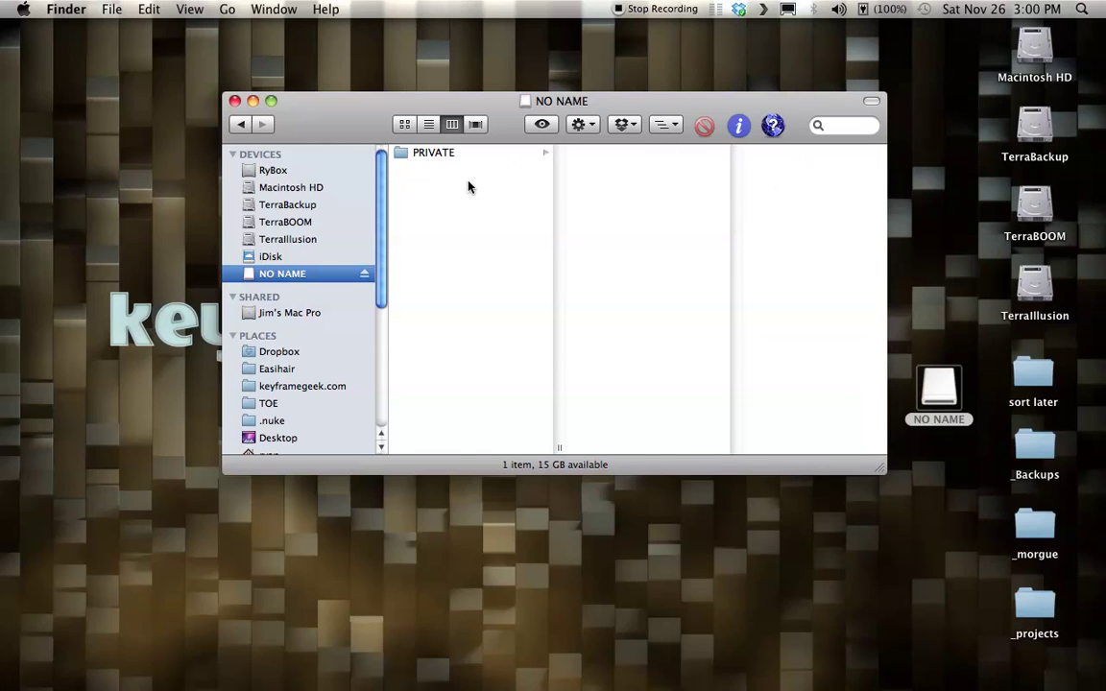
Examine the card's folder structure from PRIVATE through AVCHD down to BDMV, and return to its top level
drag(395, 94, 252, 67)
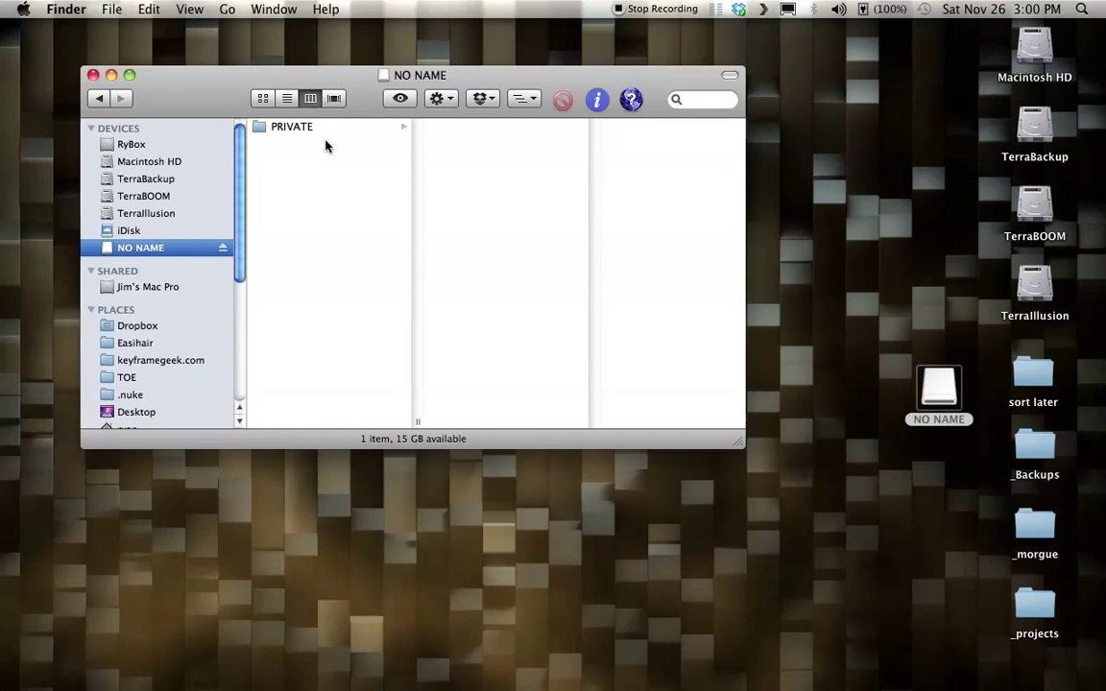
click(297, 125)
click(446, 126)
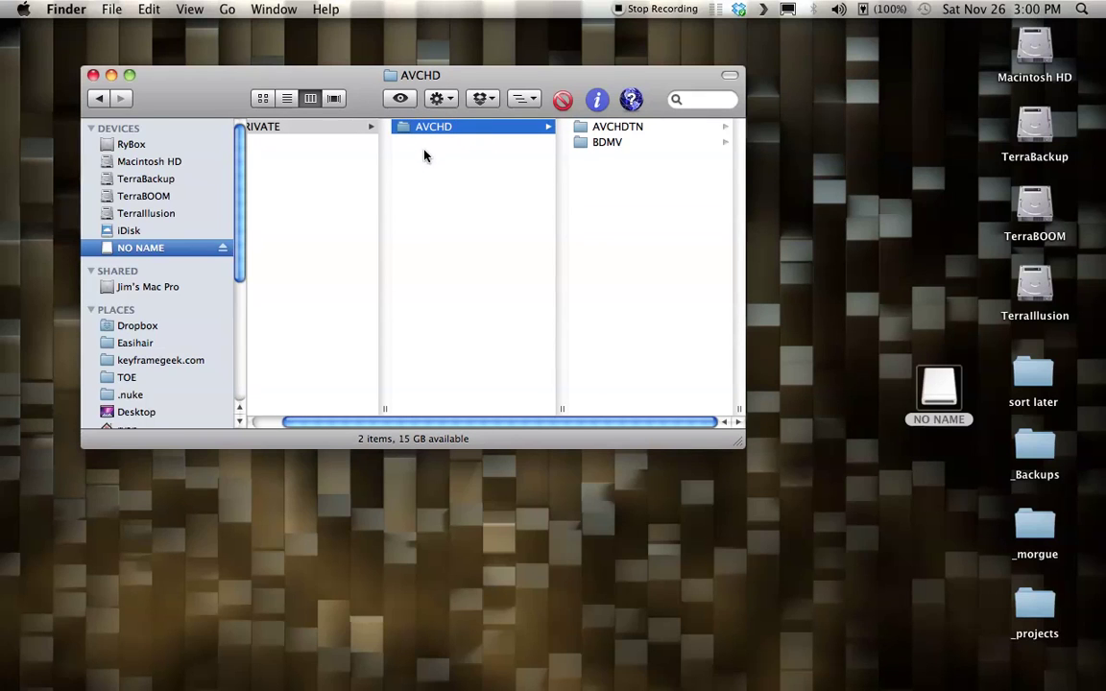
click(630, 143)
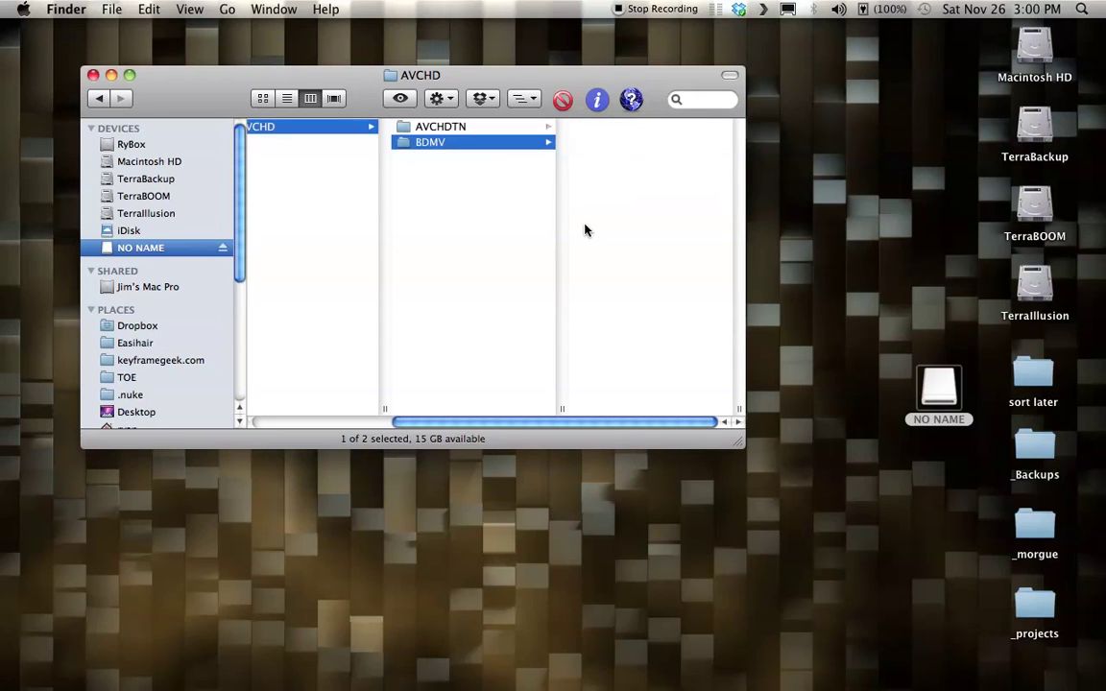
click(326, 210)
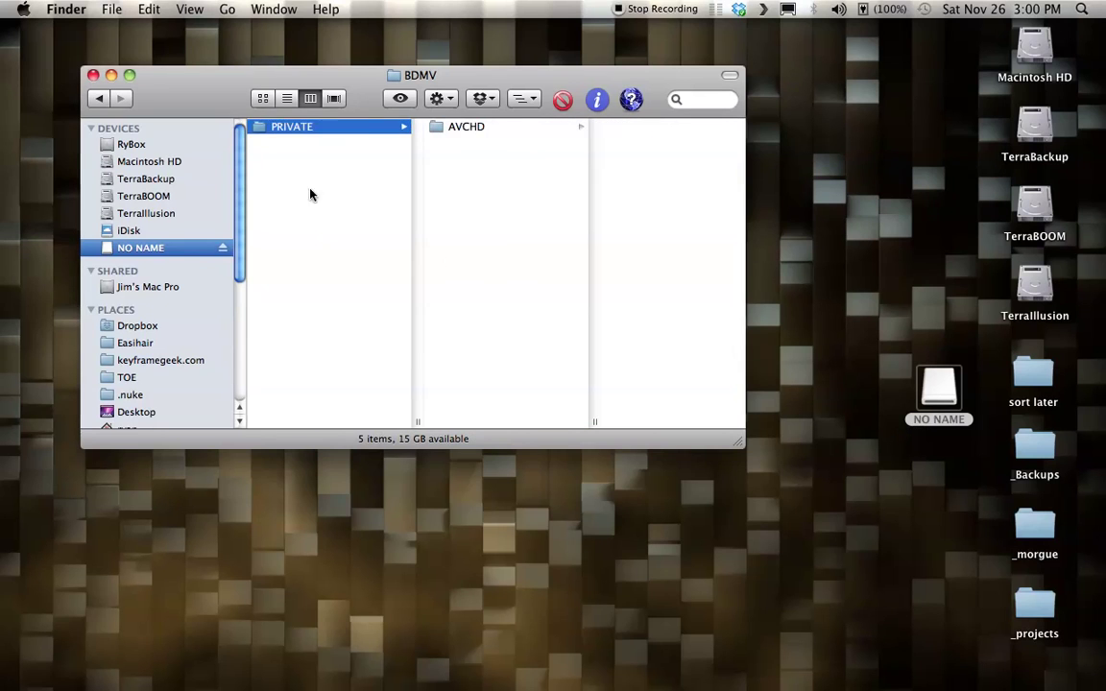
click(350, 197)
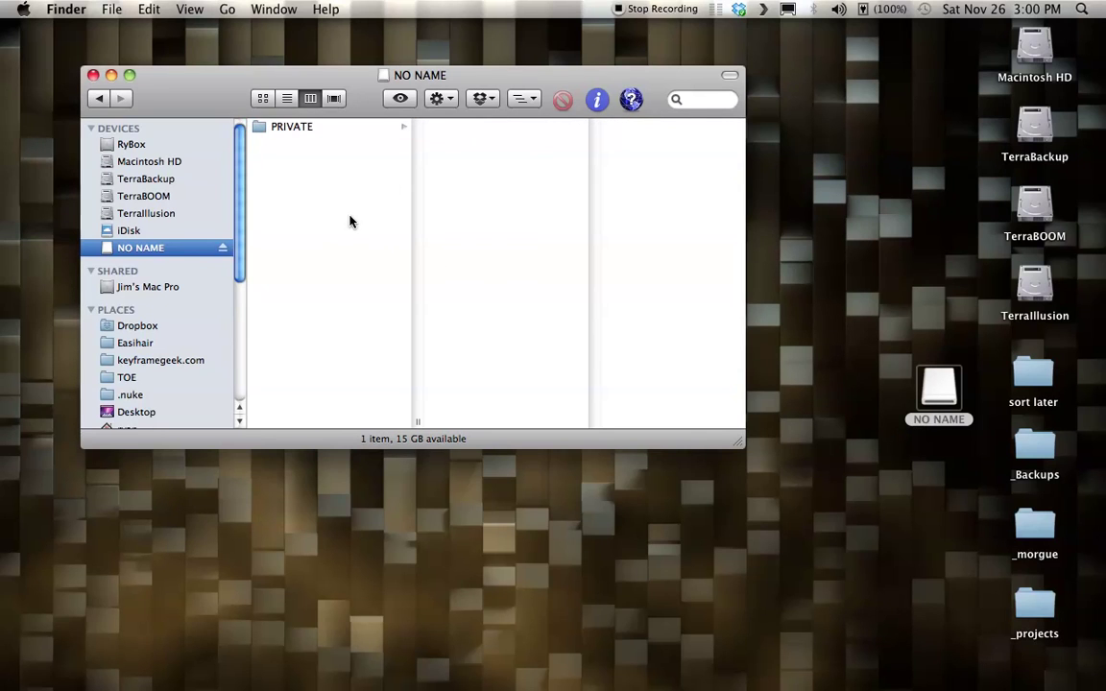
Move the card's folder window lower on the desktop and launch Disk Utility
drag(211, 94, 232, 147)
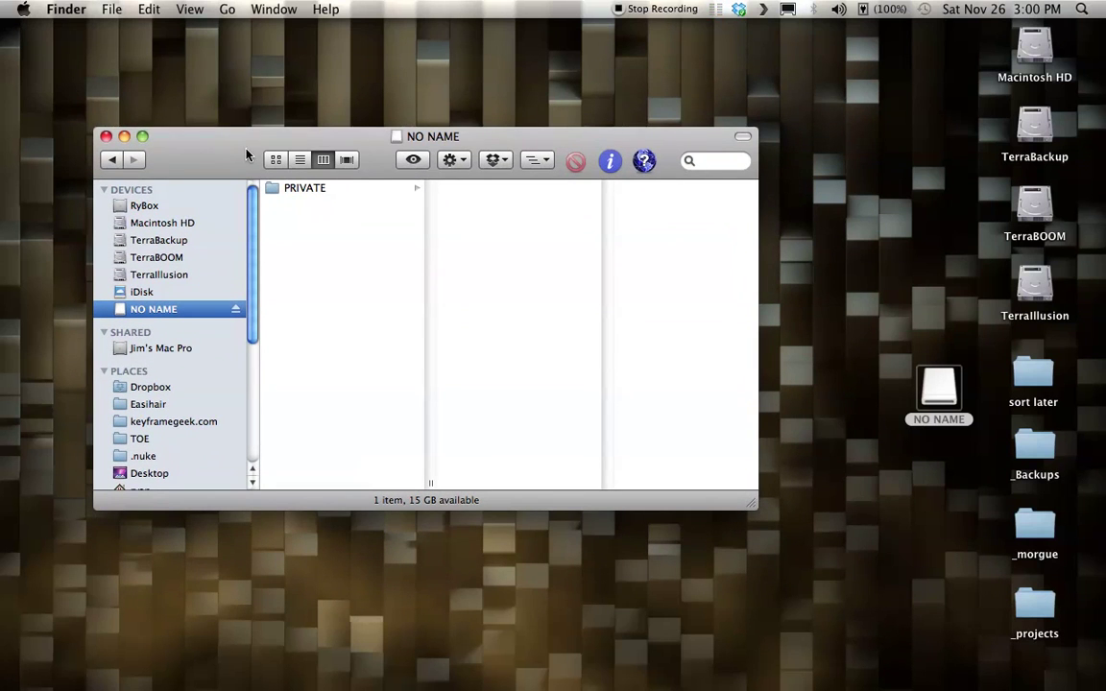
drag(180, 158, 179, 216)
mouse_move(3, 153)
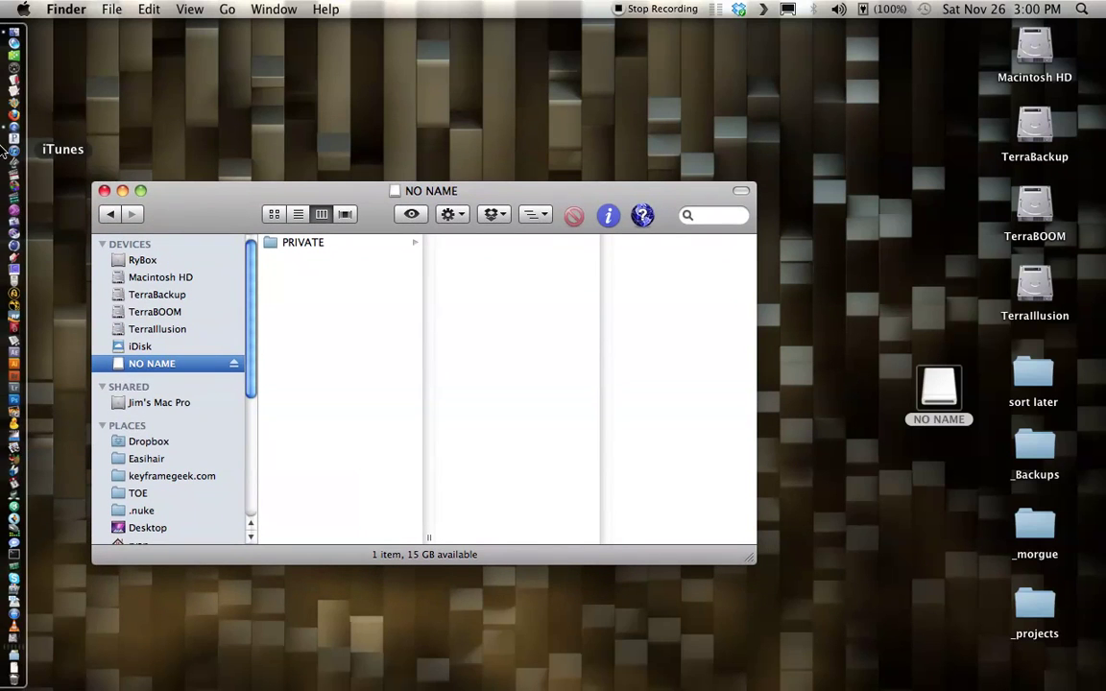
click(17, 641)
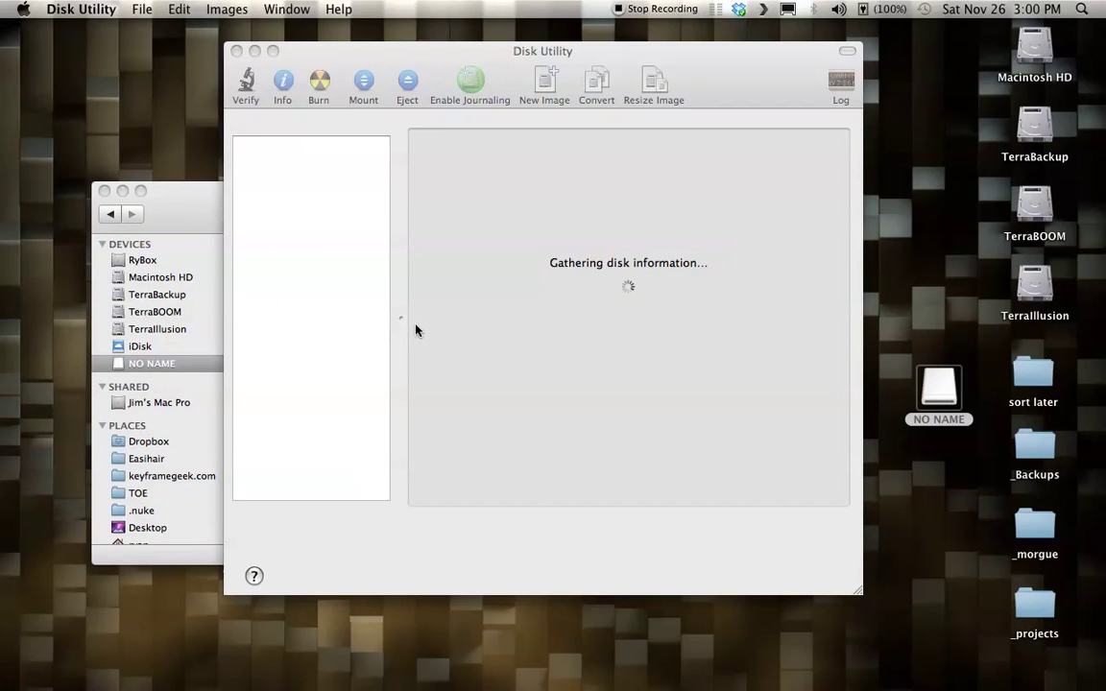
Search Spotlight for "disk" to bring up Disk Utility
key(super+space)
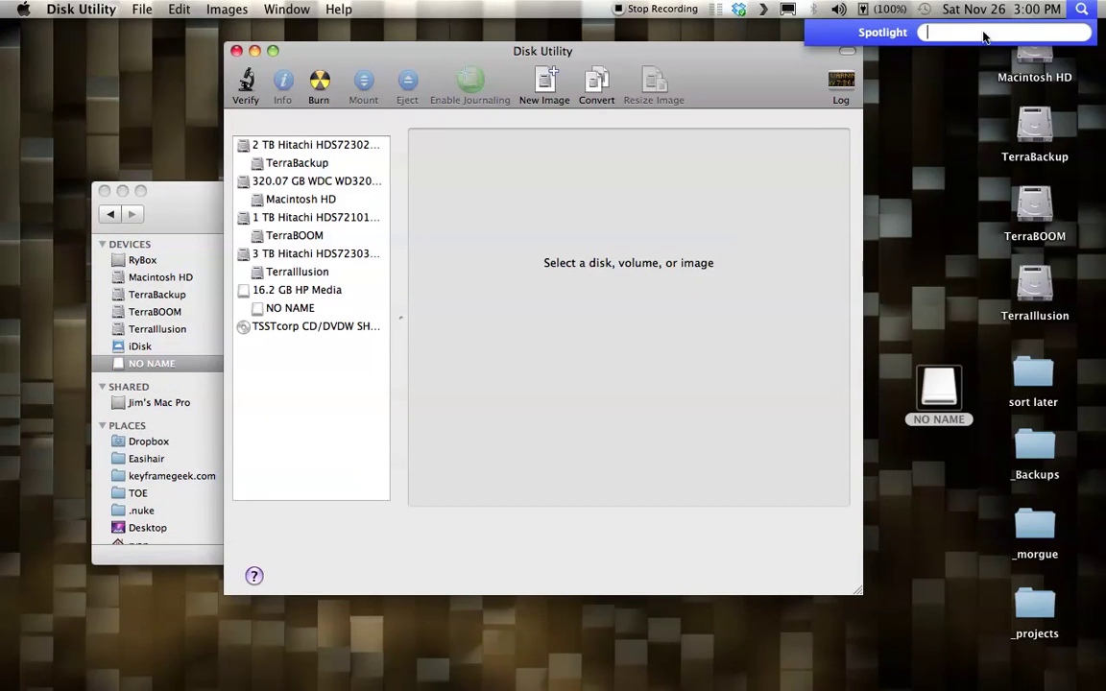
text(disk)
key(Return)
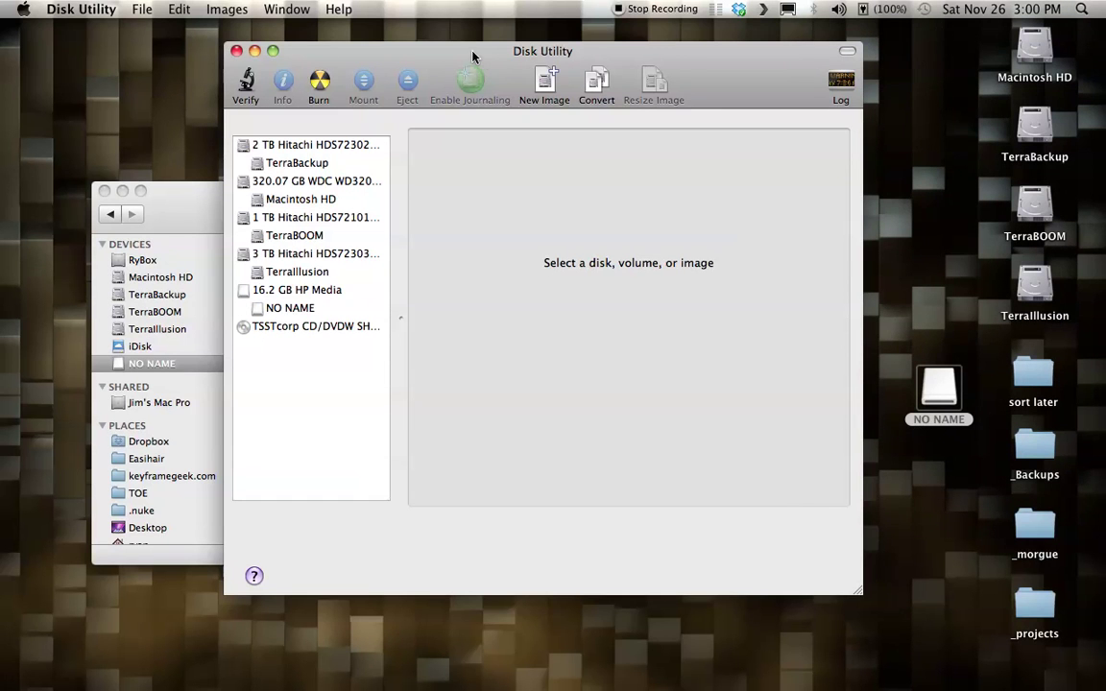
Select the NO NAME volume in Disk Utility and shift the window so the Finder sidebar stays accessible
drag(472, 56, 477, 49)
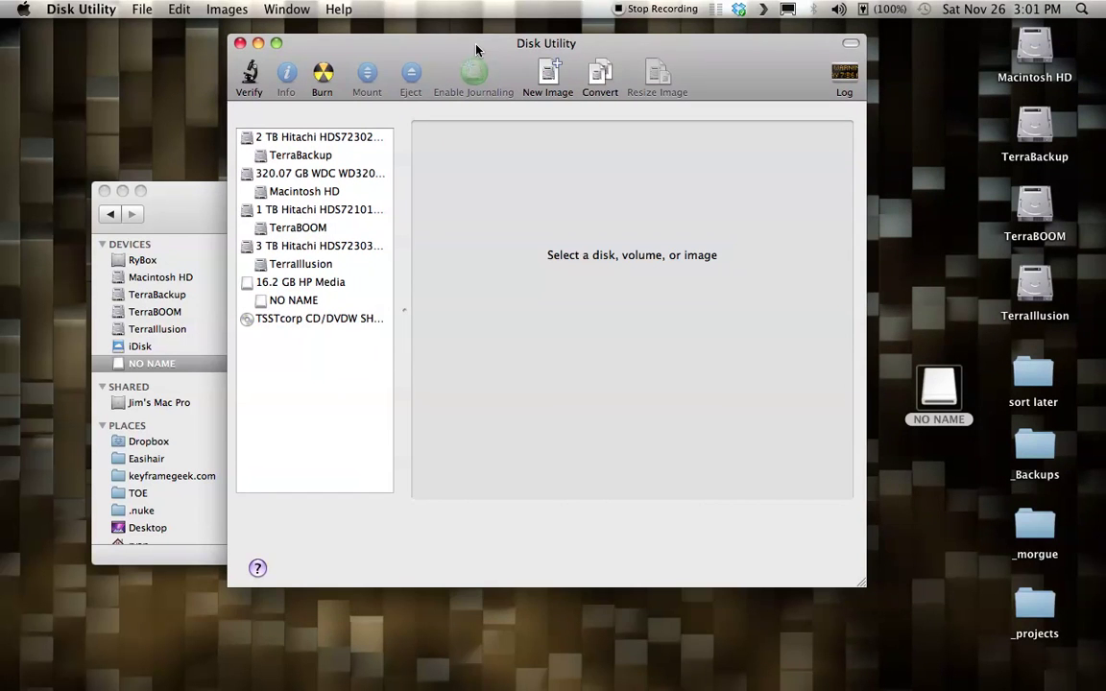
click(305, 301)
drag(312, 43, 376, 60)
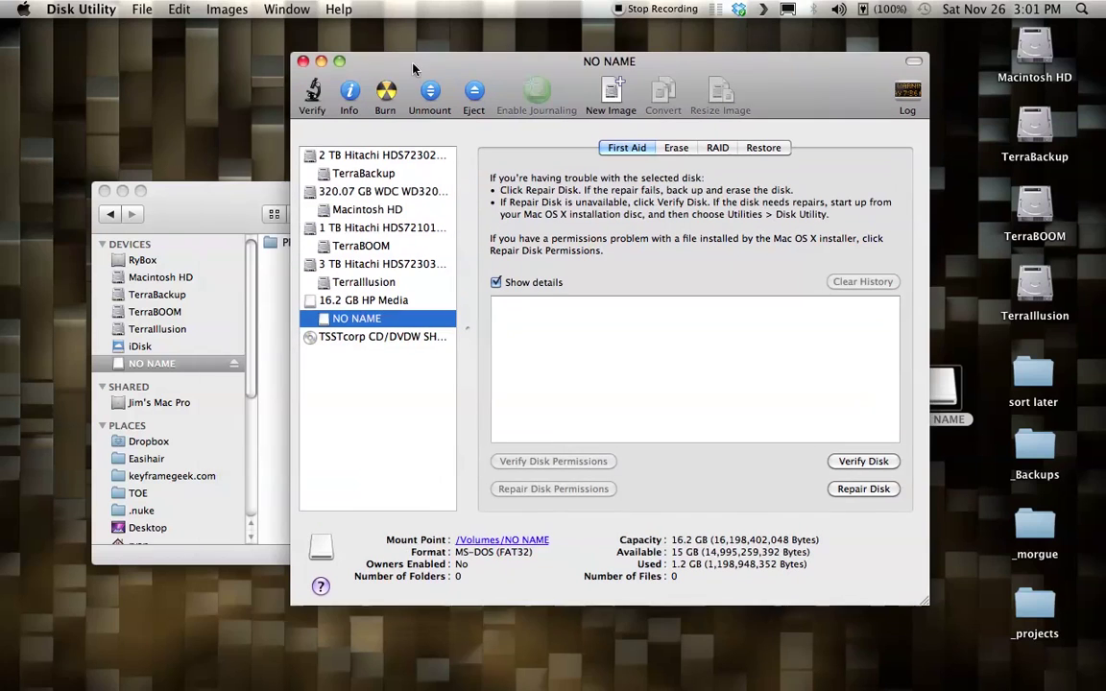
right_click(355, 328)
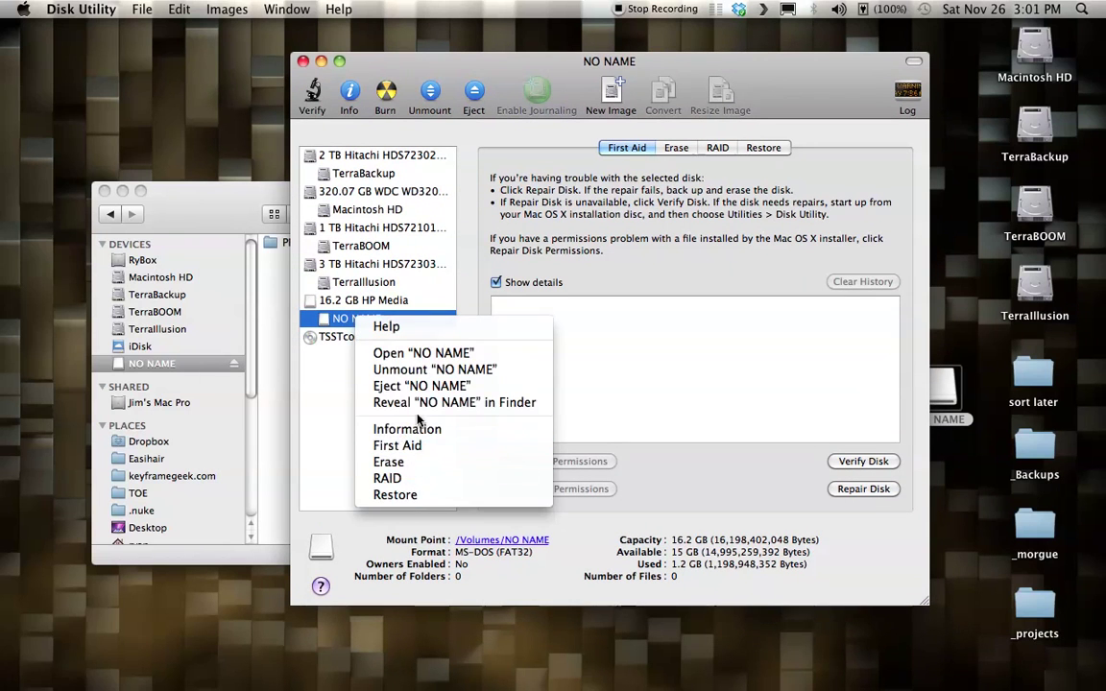
right_click(133, 364)
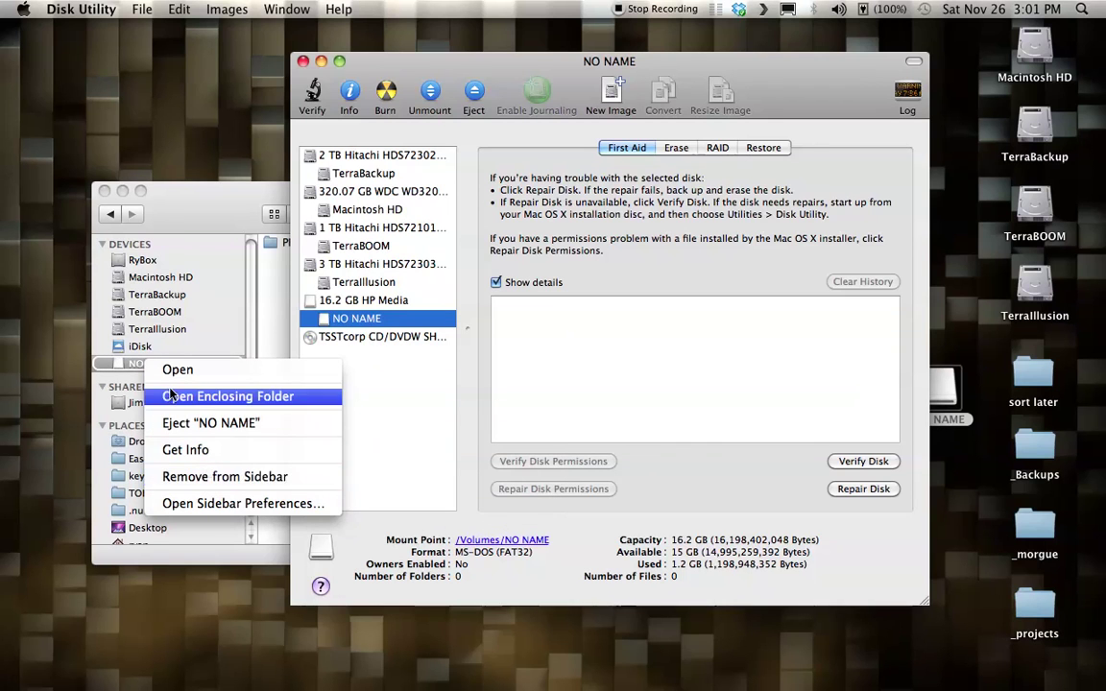
click(127, 364)
right_click(128, 363)
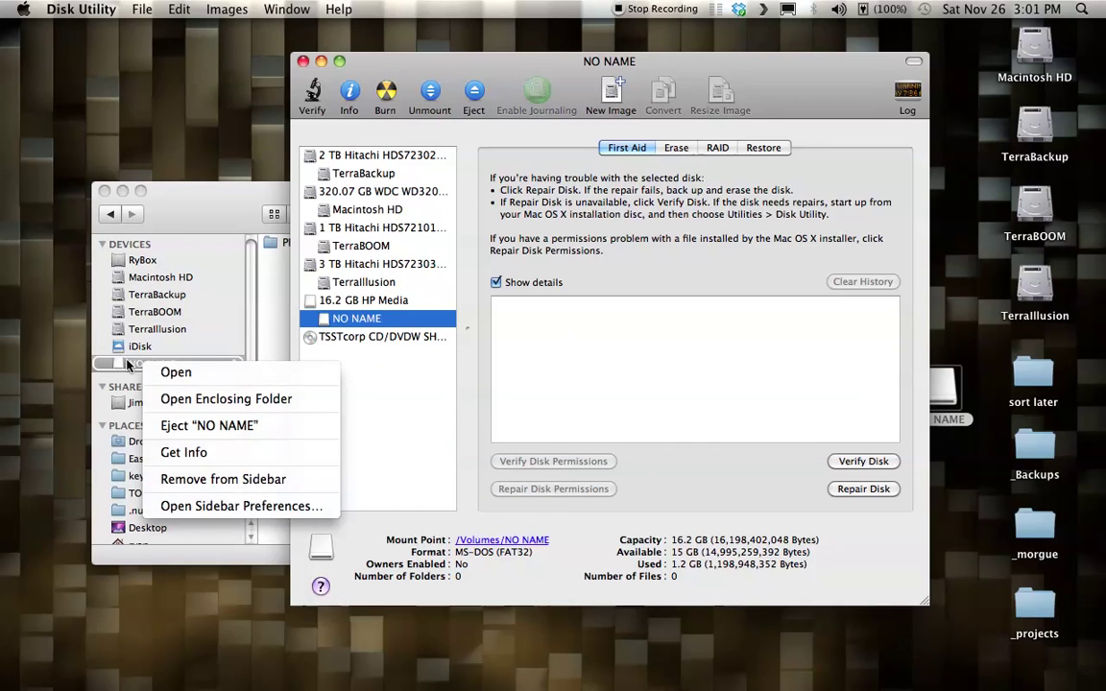
click(177, 452)
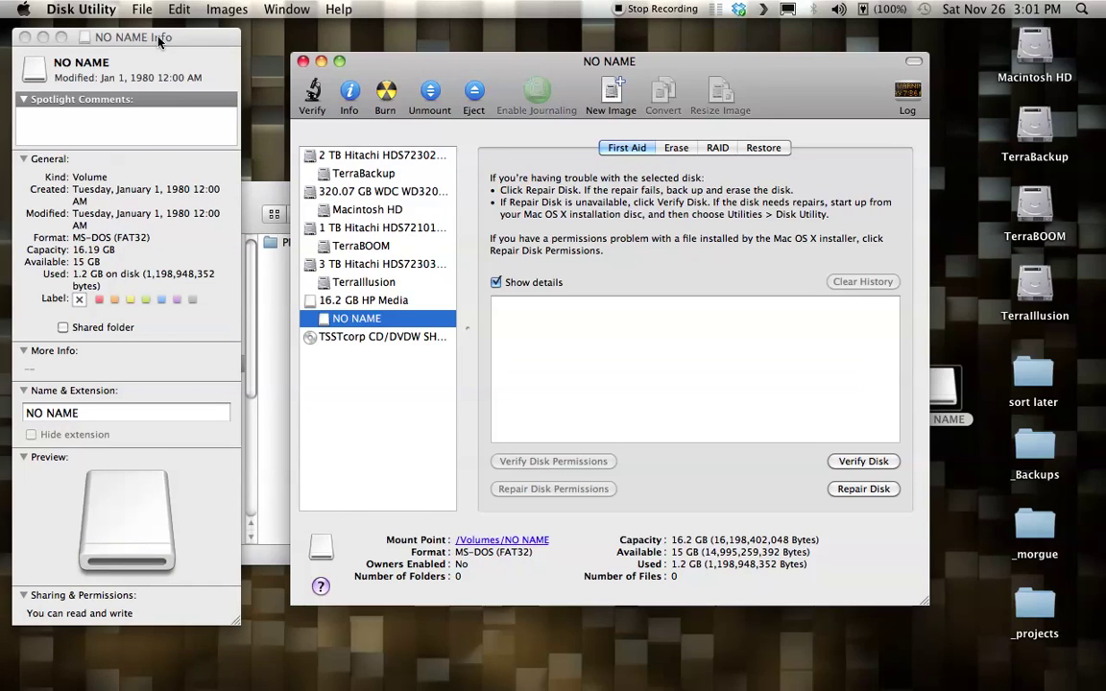
drag(158, 41, 364, 60)
click(230, 57)
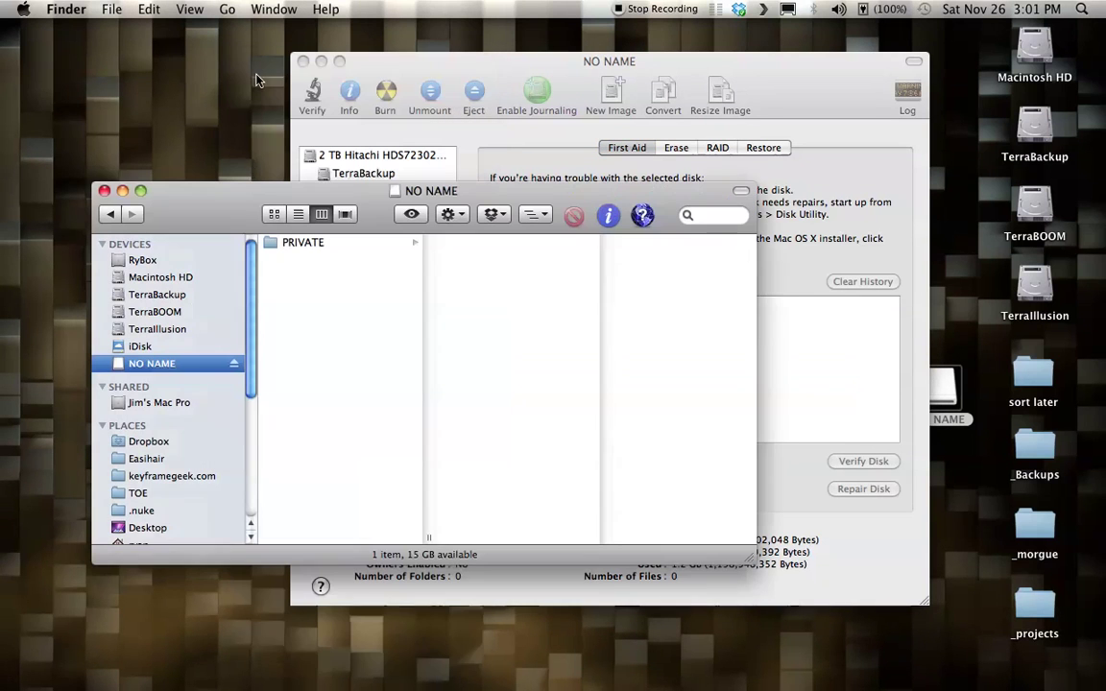
Open the NO NAME card's information in Finder and try to rename it as HMC150tests1
right_click(154, 368)
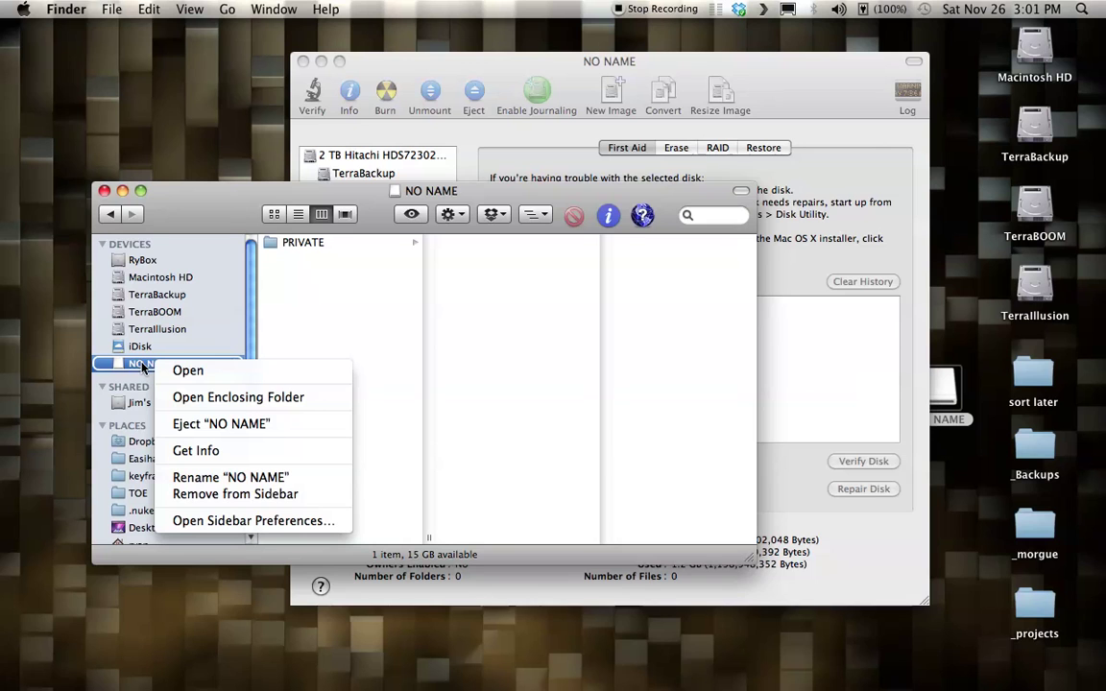
click(206, 450)
click(96, 413)
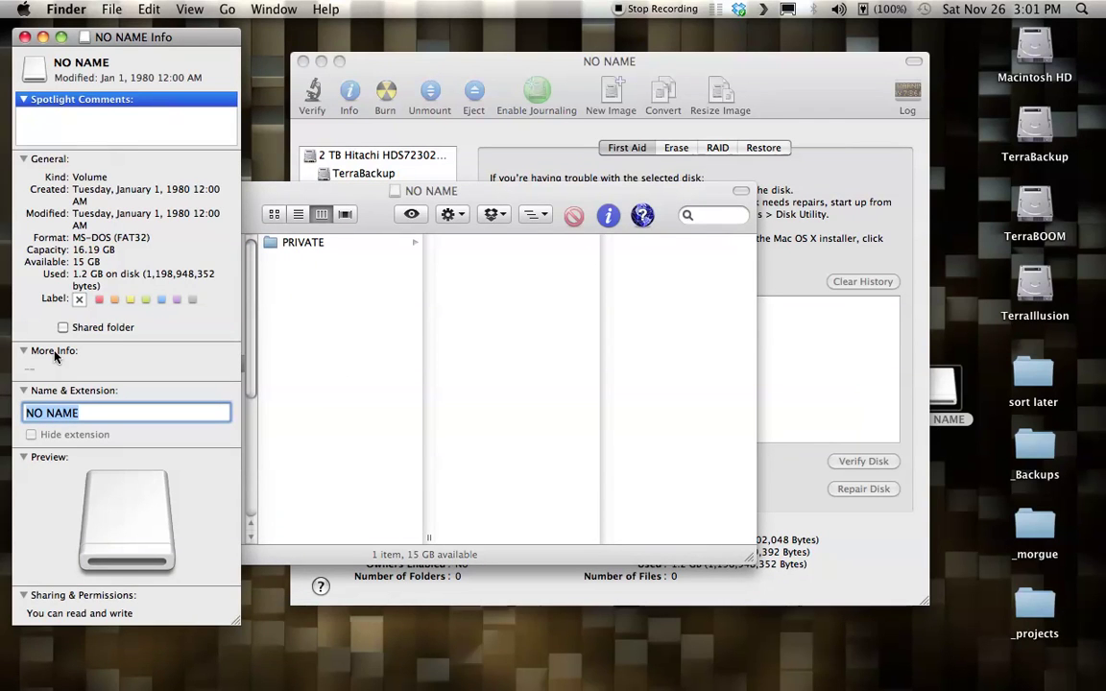
text(HMC150tests1)
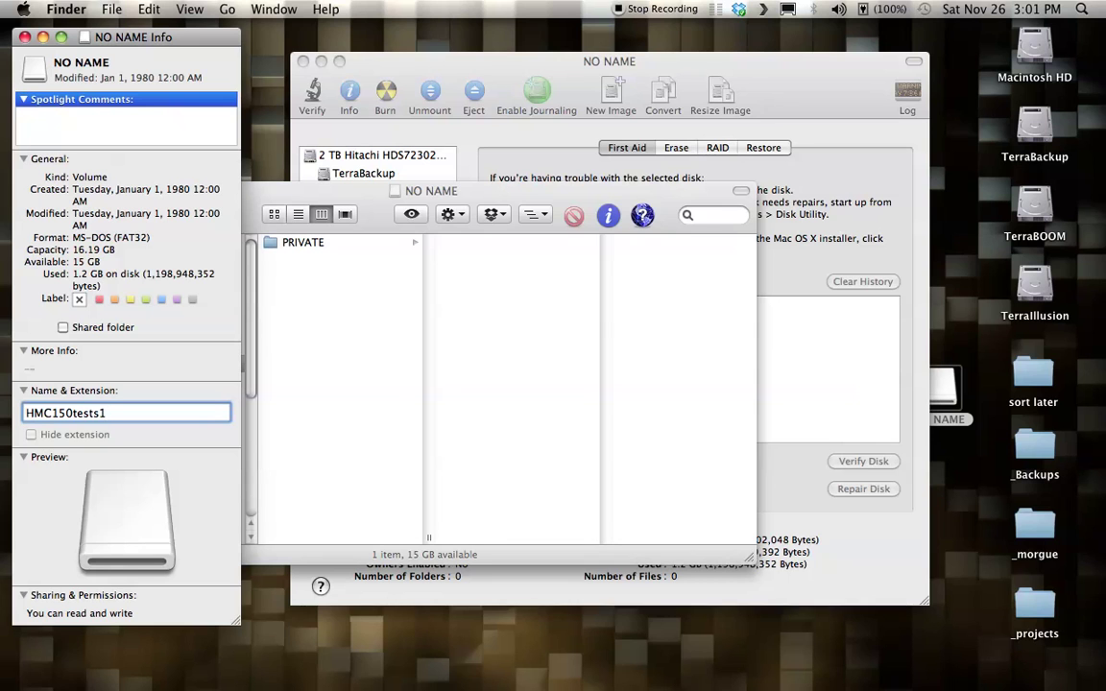
key(Return)
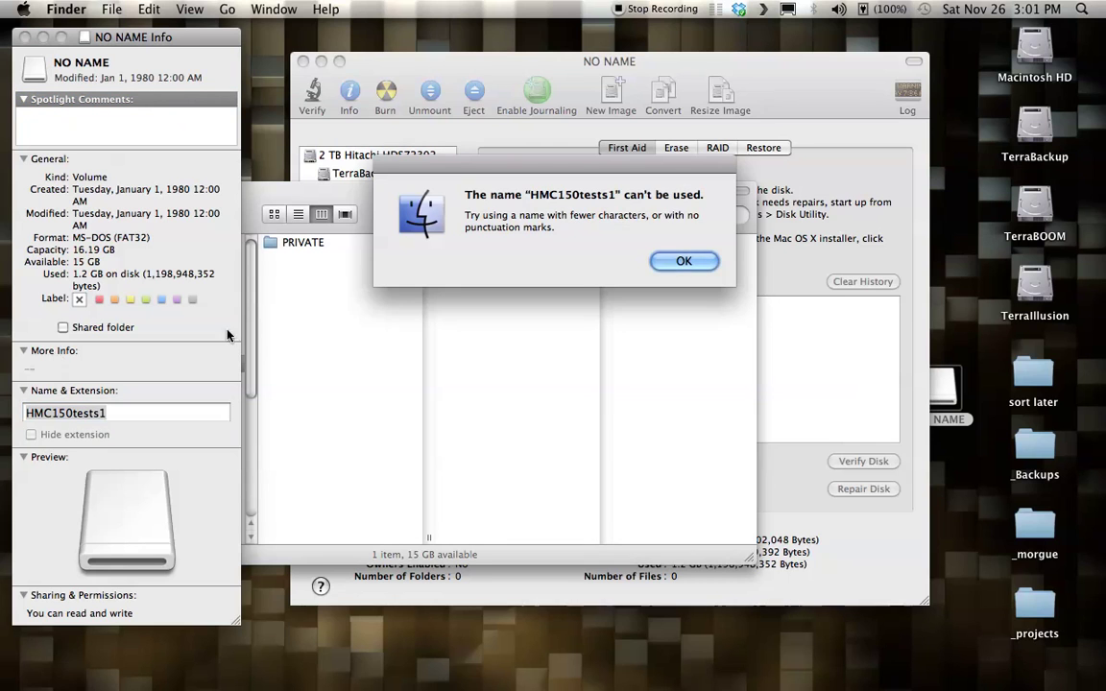
Rename the NO NAME card as HMC150test1 and close its Info window
click(684, 262)
key(Right)
key(BackSpace)
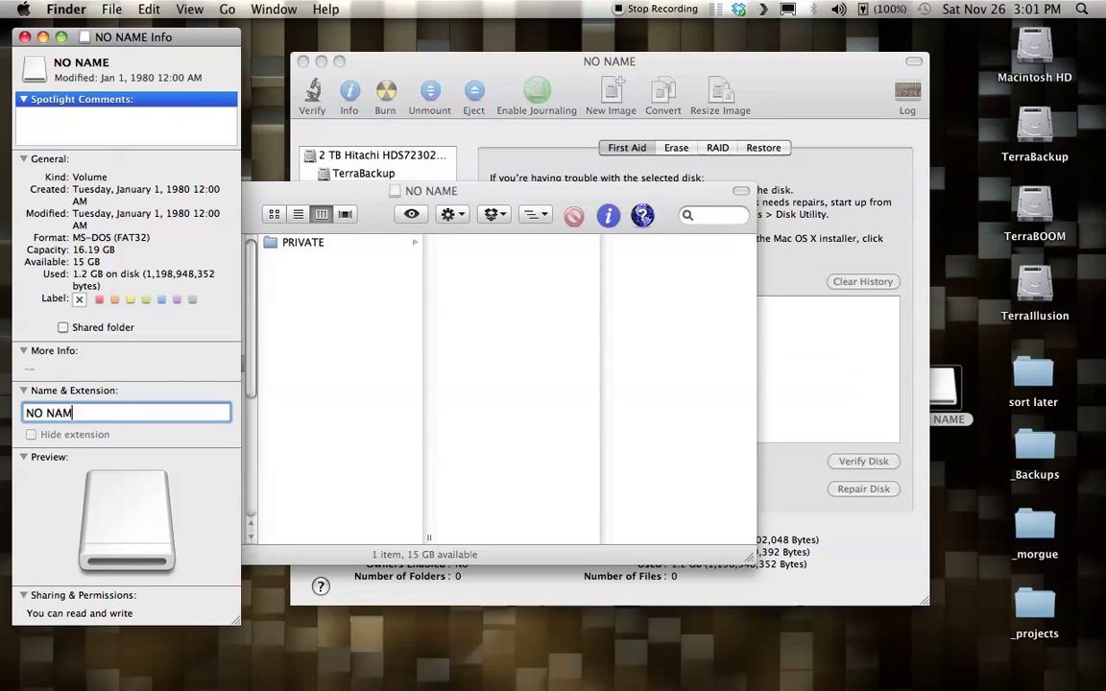
text(HMC150test1)
key(Return)
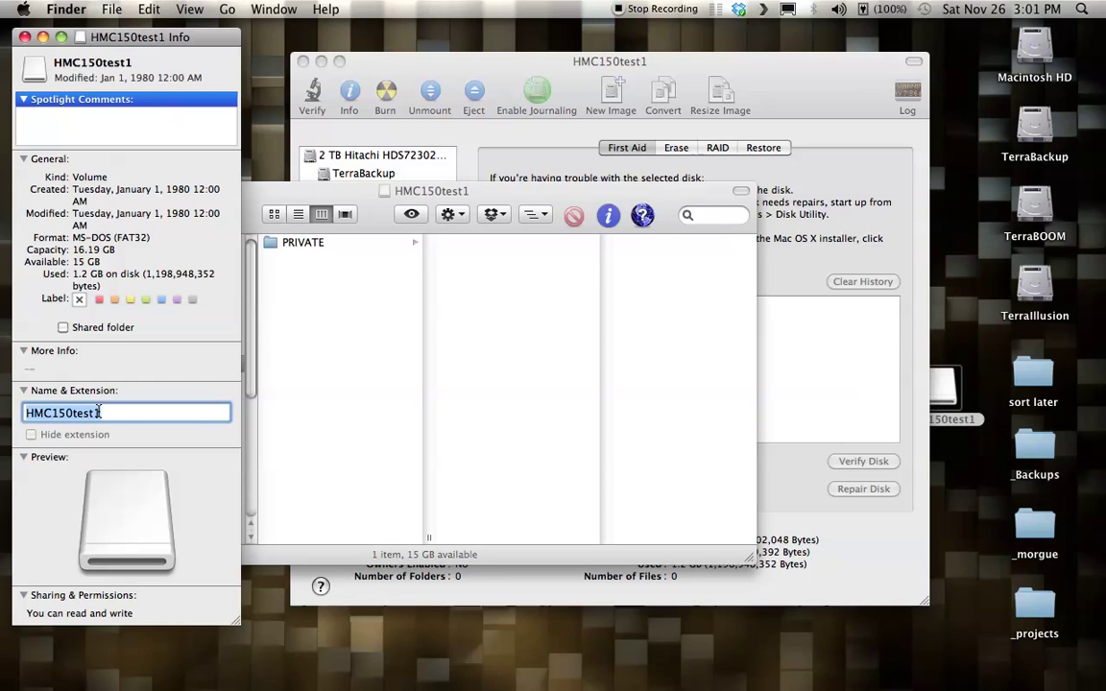
click(25, 38)
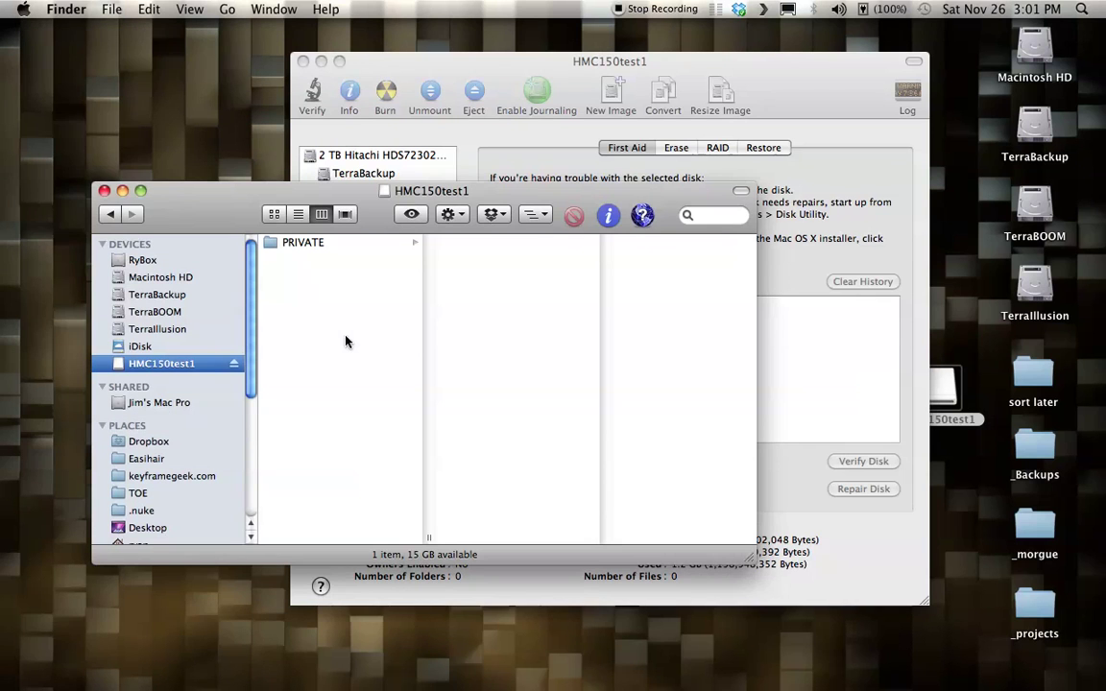
Switch to Disk Utility and start a new disk image from the HMC150test1 volume
click(403, 60)
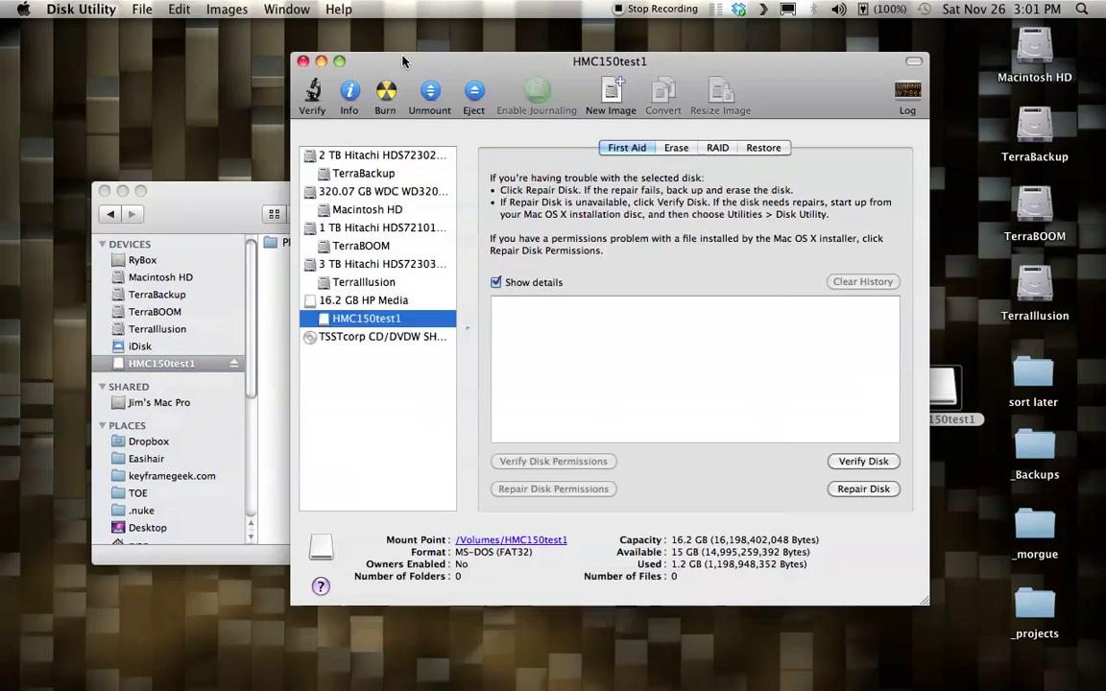
right_click(367, 323)
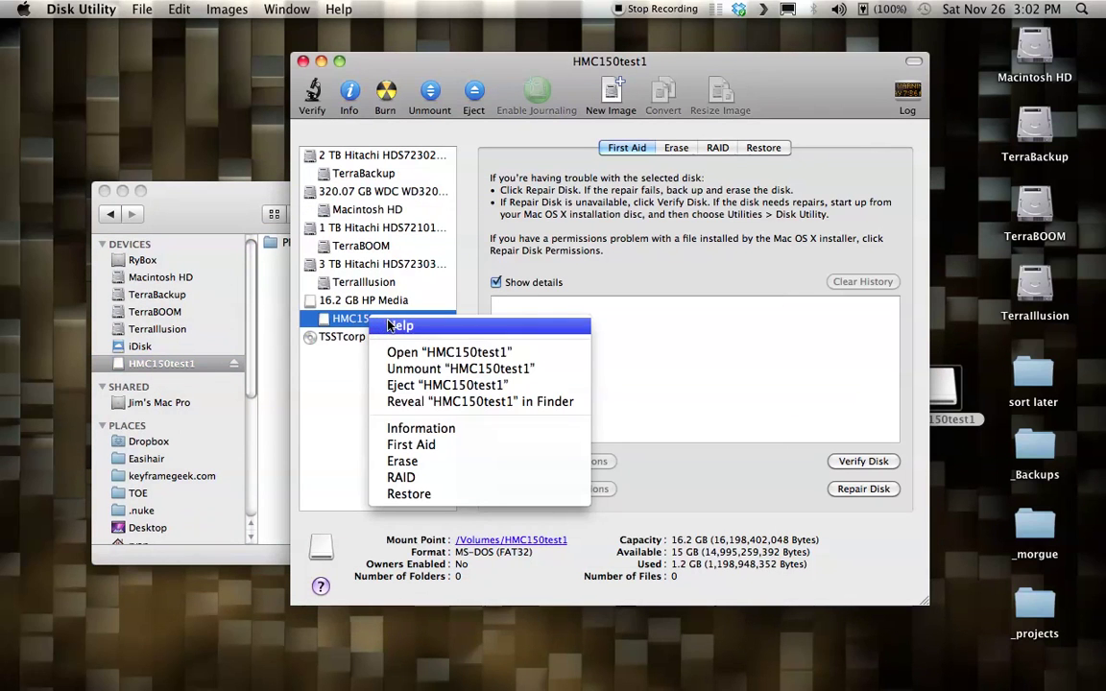
click(348, 328)
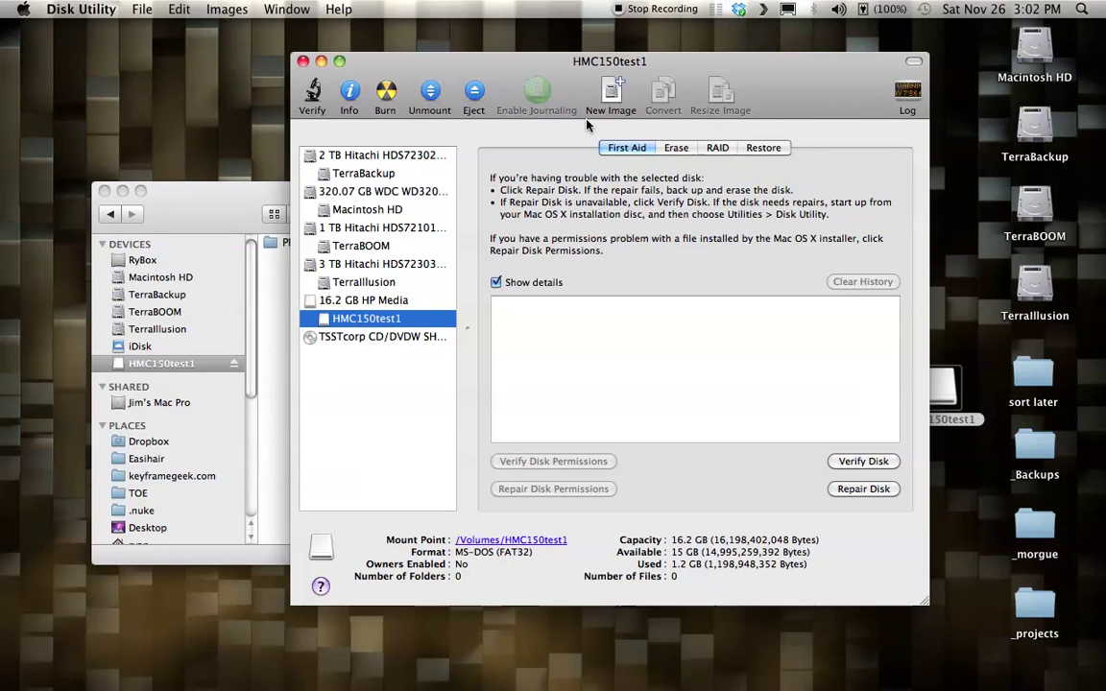
click(611, 96)
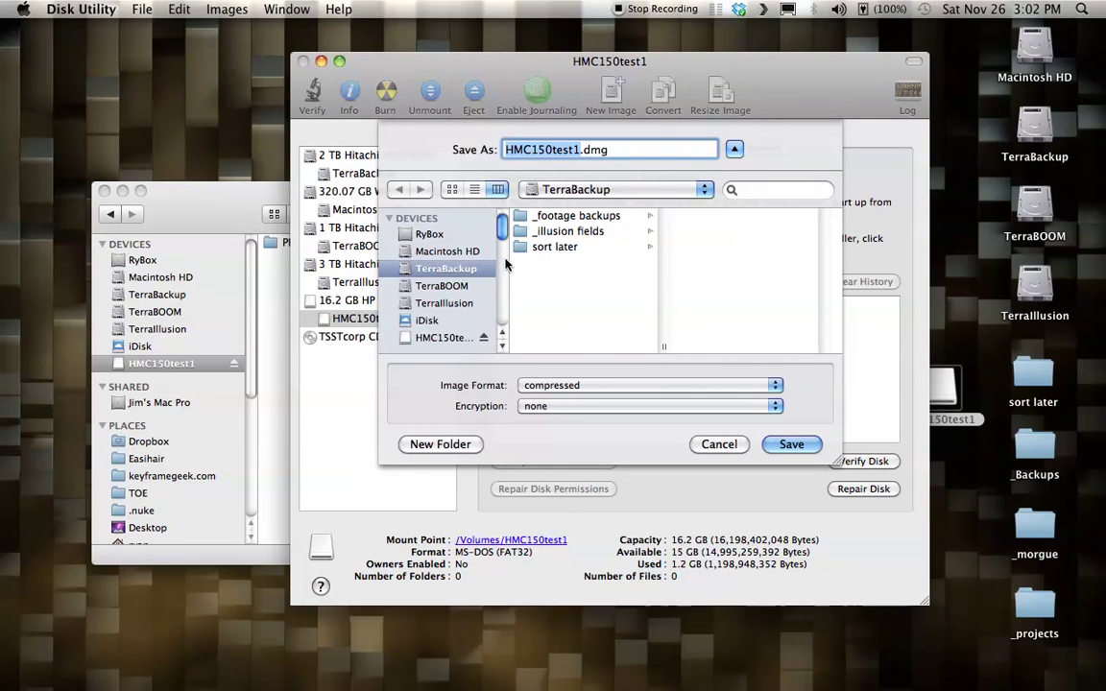
Choose the HMC150Tests folder inside _footage backups on TerraBackup as the disk image's save location
click(605, 217)
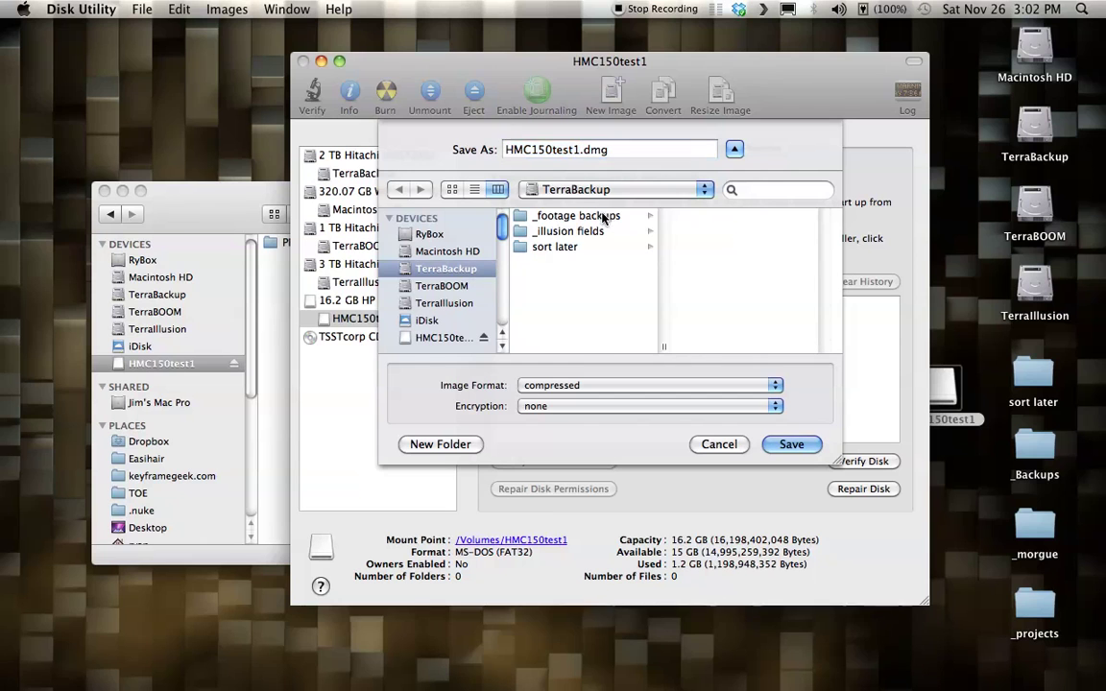
click(605, 217)
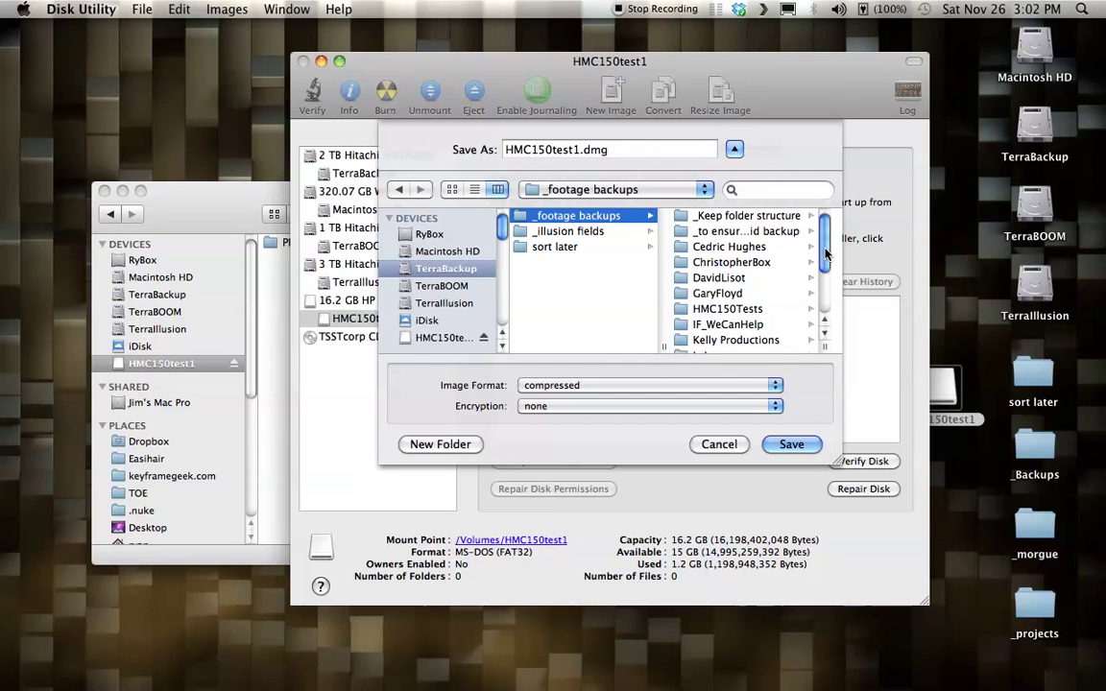
scroll(826, 254, down, 3)
scroll(828, 259, up, 2)
scroll(825, 259, down, 2)
click(772, 274)
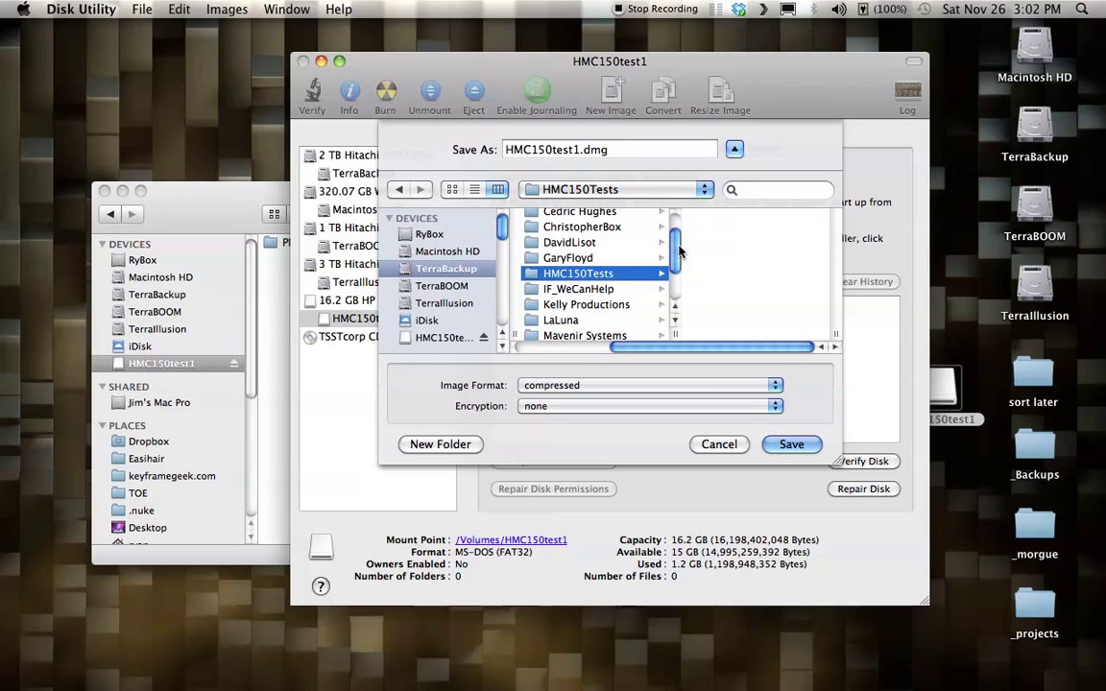
scroll(679, 252, down, 1)
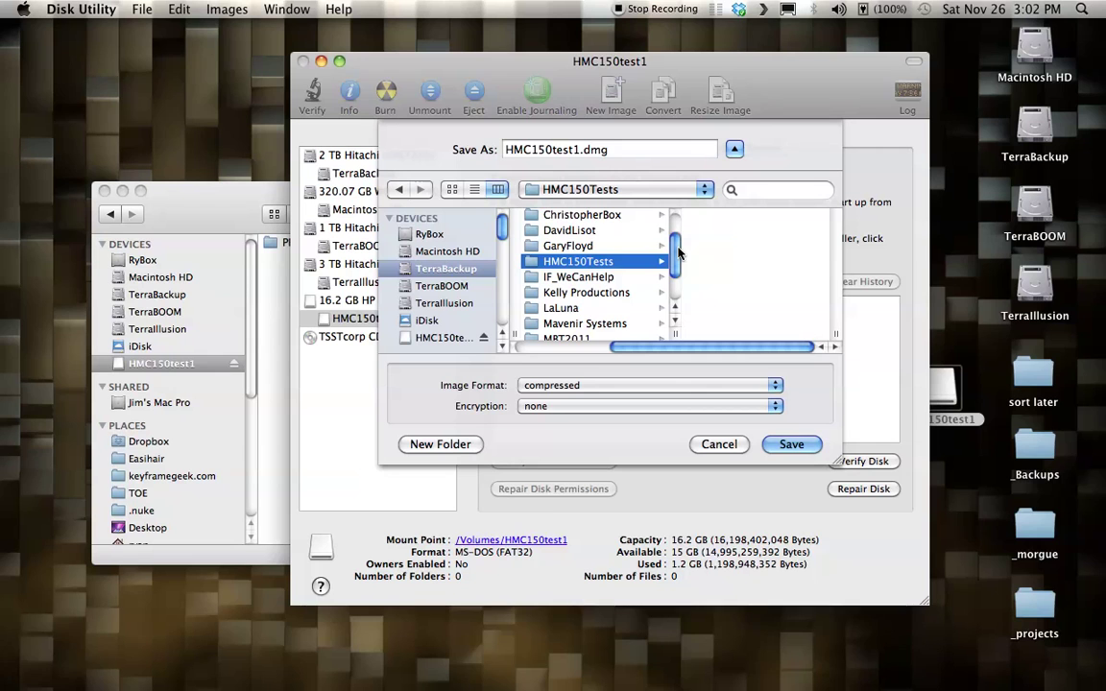
scroll(679, 252, up, 1)
scroll(679, 252, up, 1)
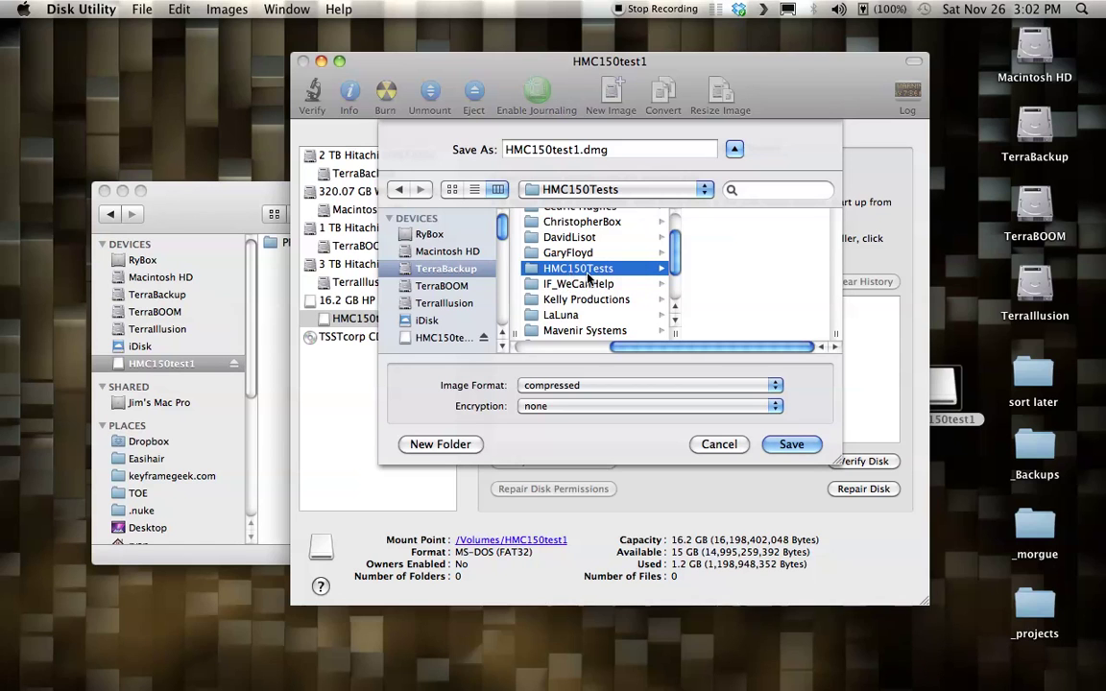
Set the image format to read-only and save the disk image as HMC150test1.dmg
click(583, 385)
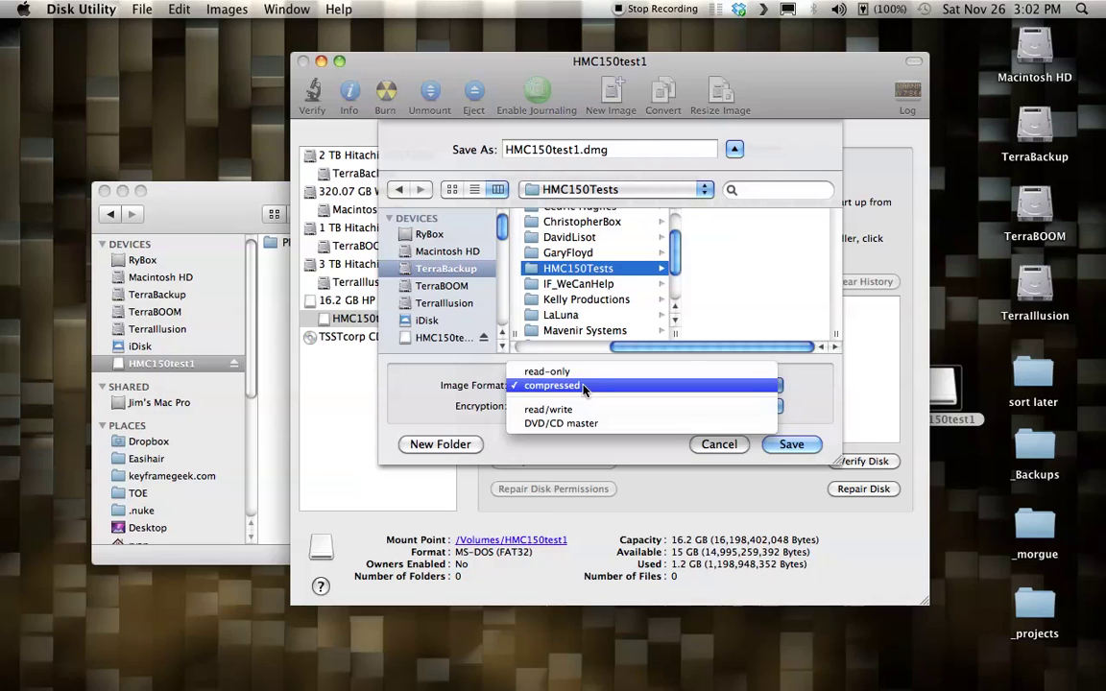
click(583, 373)
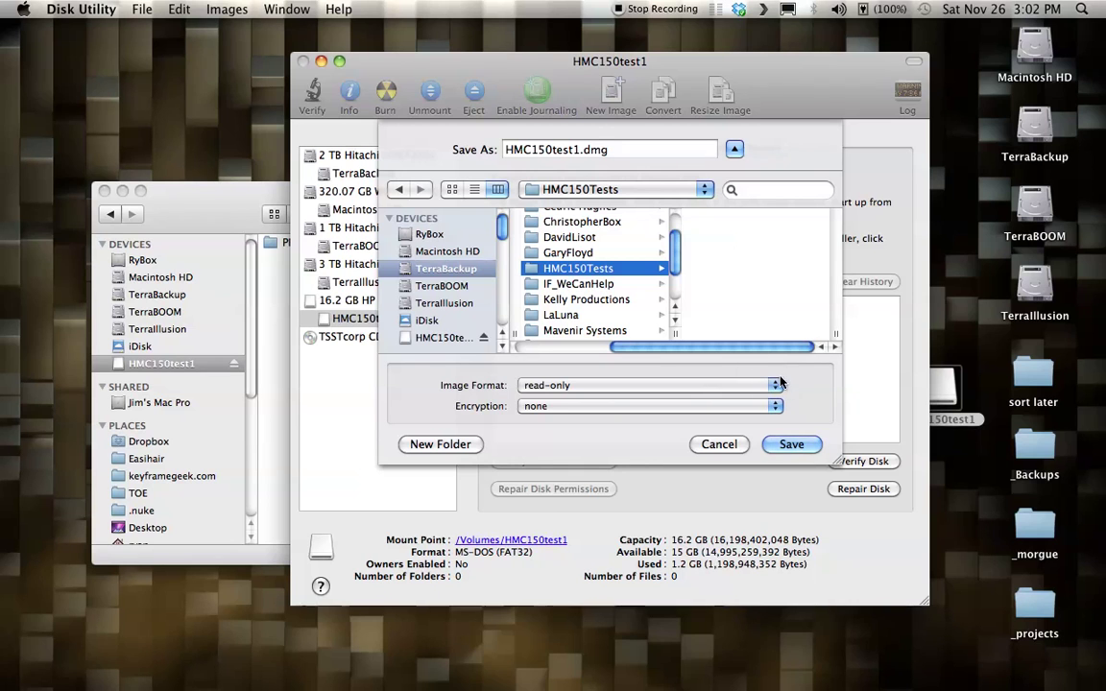
click(538, 150)
double_click(595, 150)
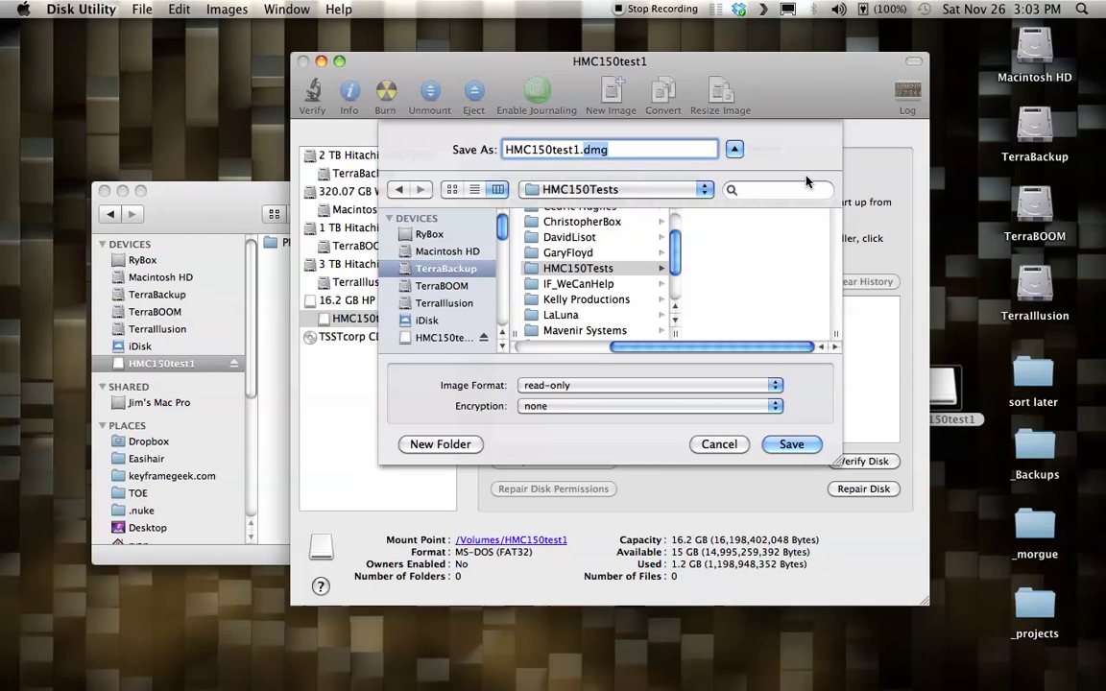
click(789, 444)
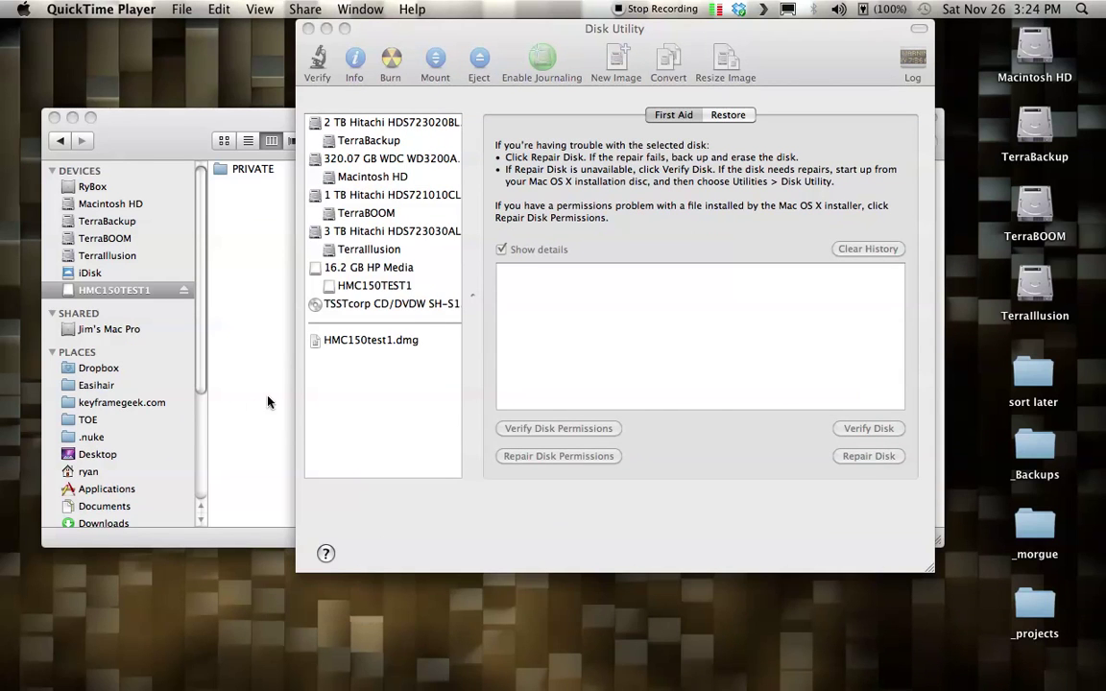
Quit Disk Utility
click(363, 342)
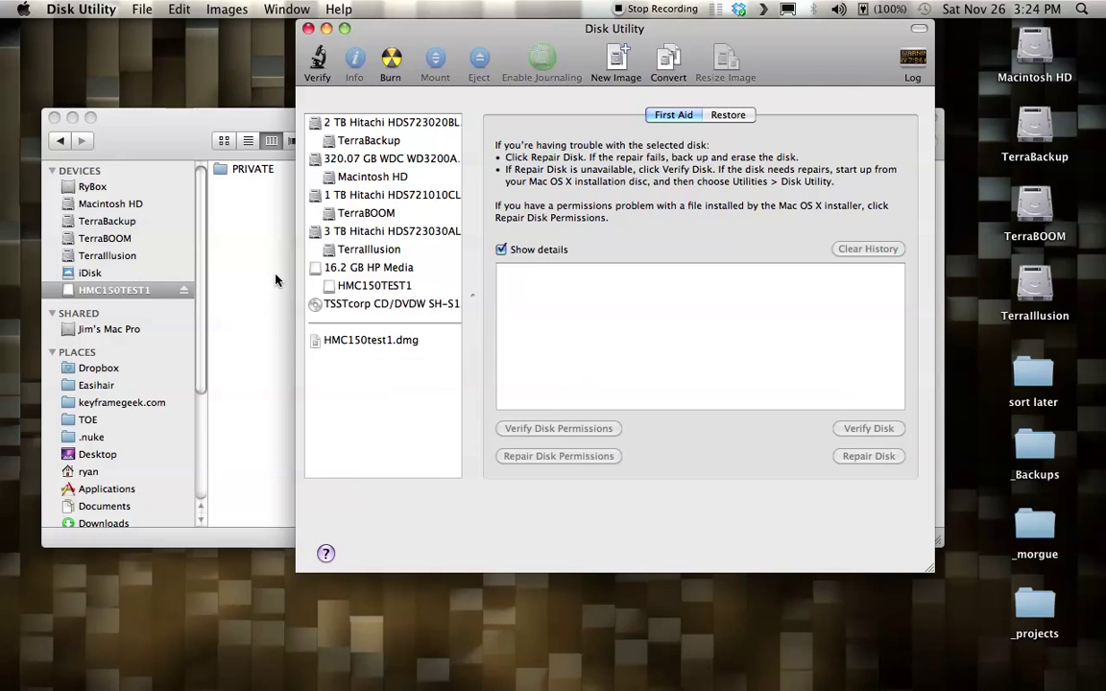
click(77, 9)
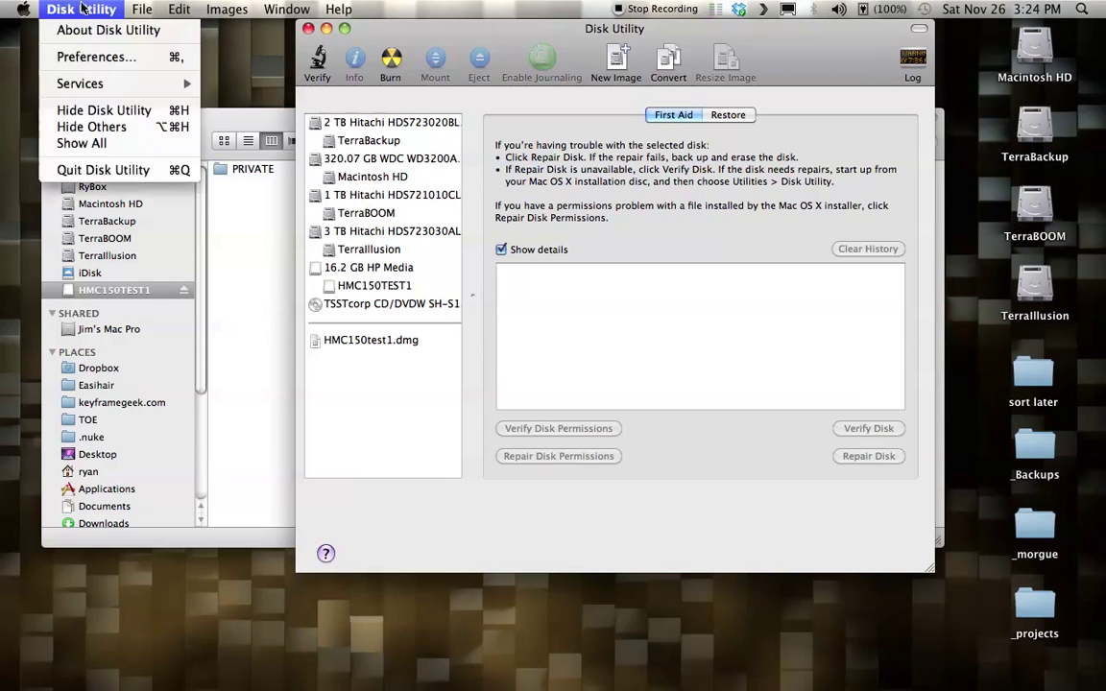
click(88, 170)
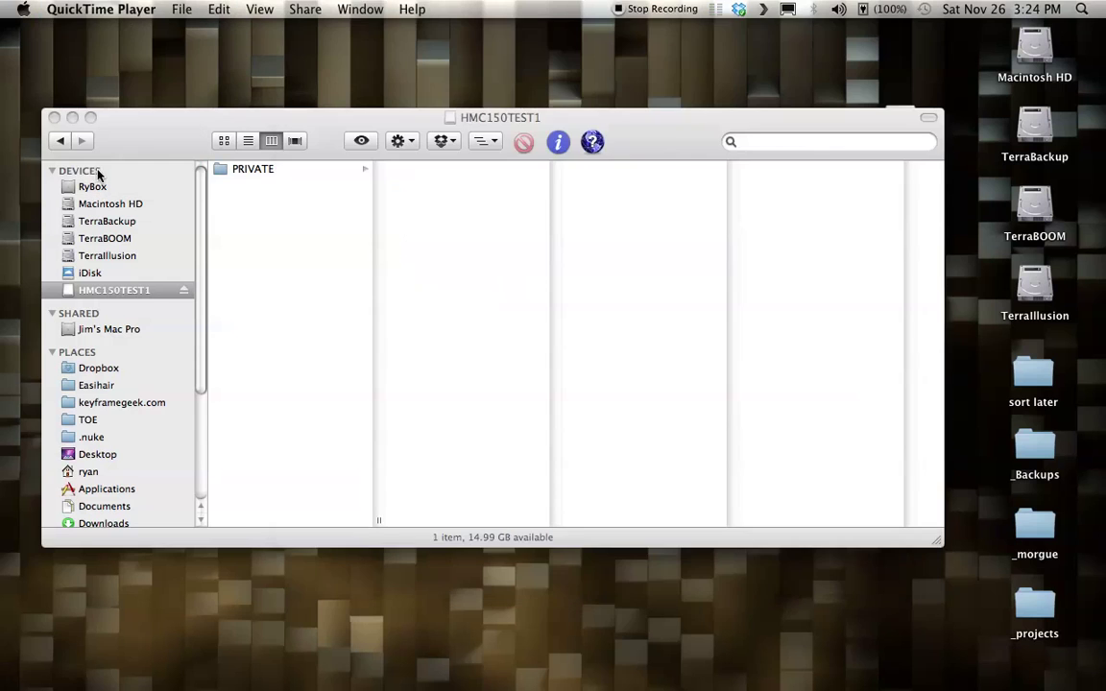
In Finder, locate HMC150test1.dmg under TerraBackup, _footage backups, HMC150Tests and mount the disk image
click(126, 222)
click(265, 169)
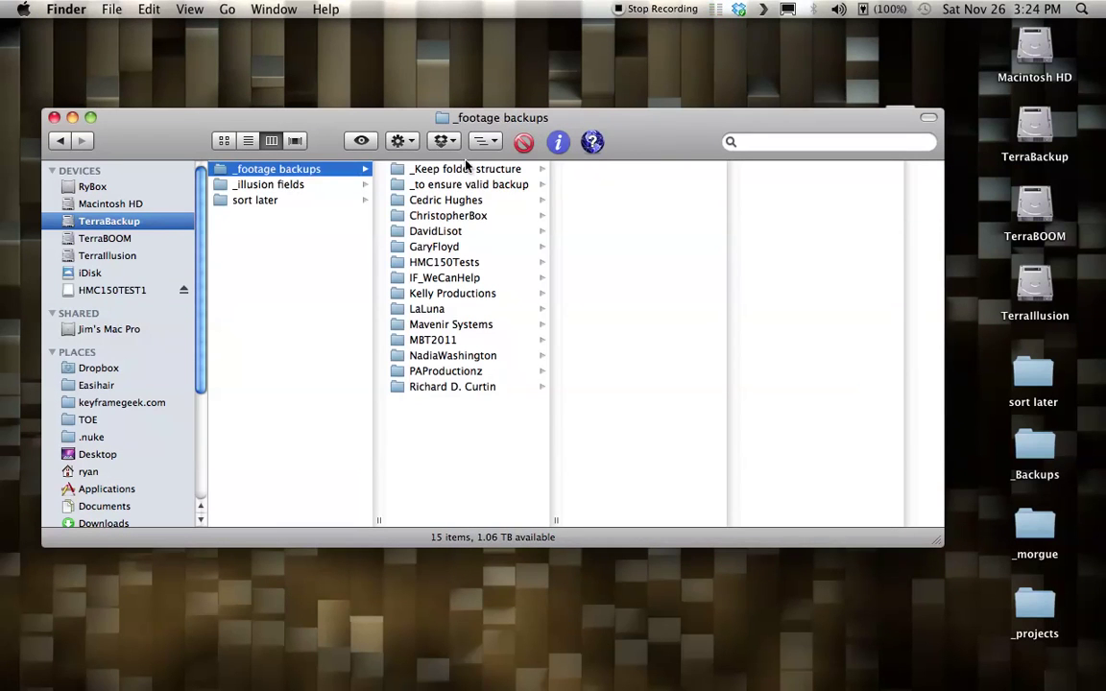
click(444, 262)
click(647, 171)
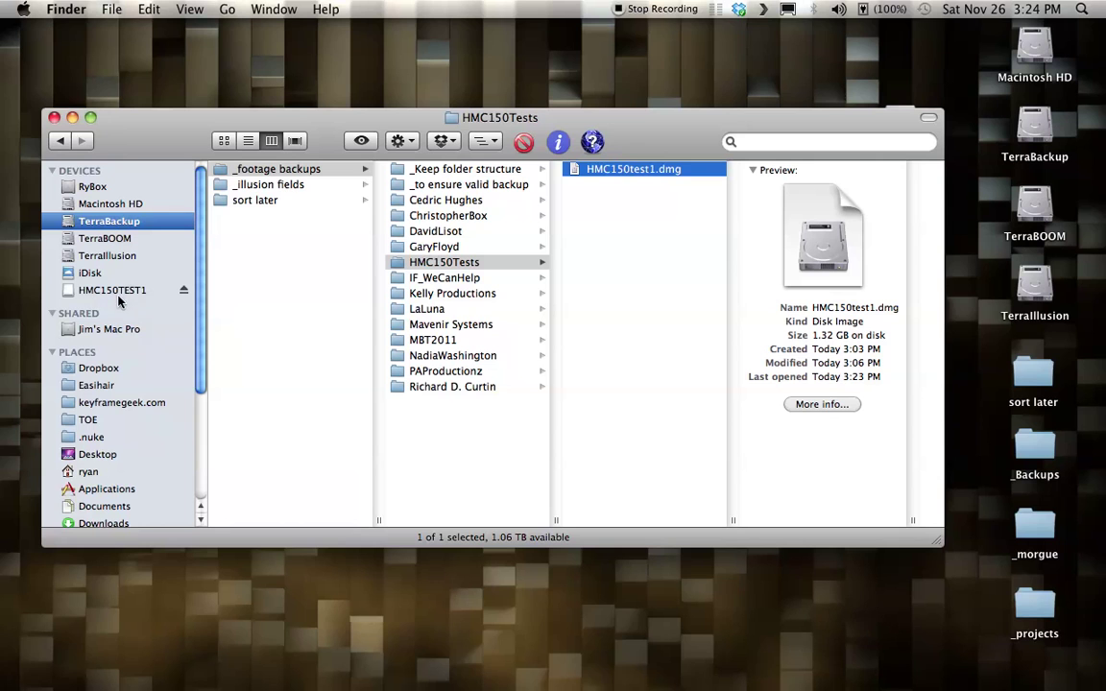
double_click(629, 172)
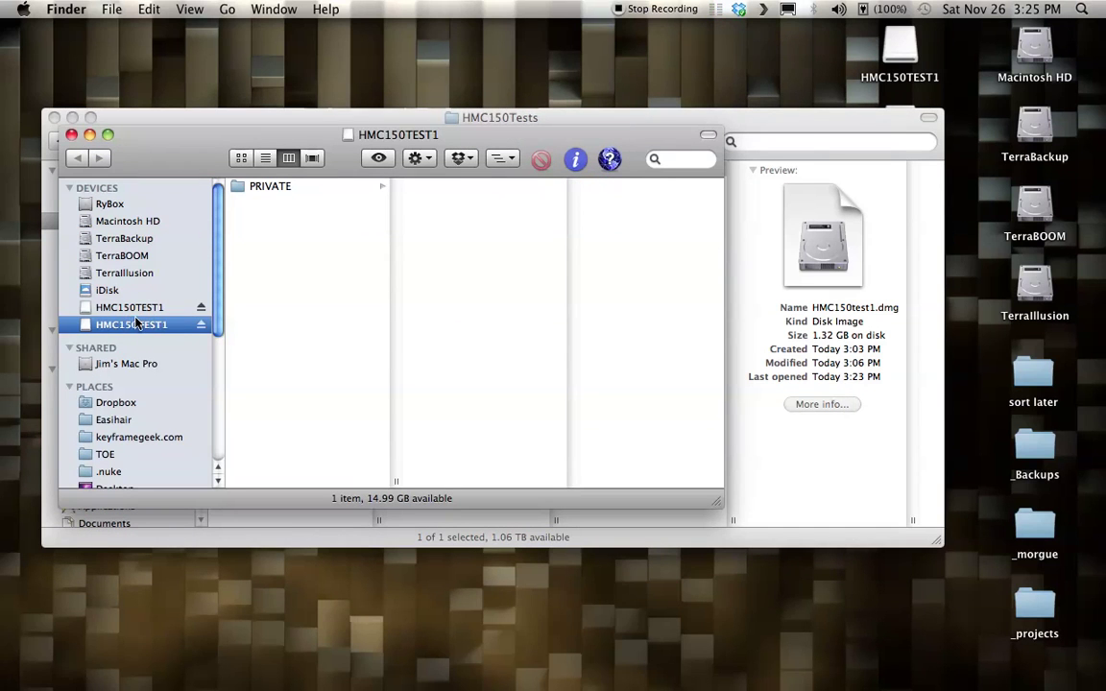
Reposition the new Finder window and browse the PRIVATE folder on the mounted read-only HMC150TEST1 image
drag(140, 132, 320, 255)
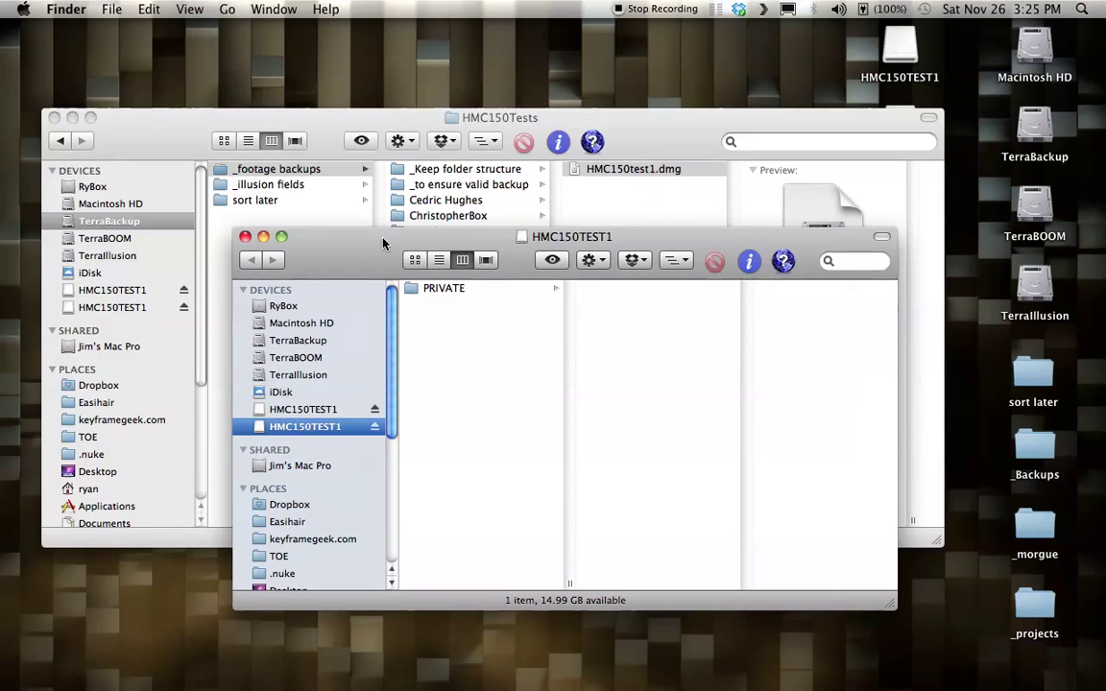
drag(346, 240, 346, 253)
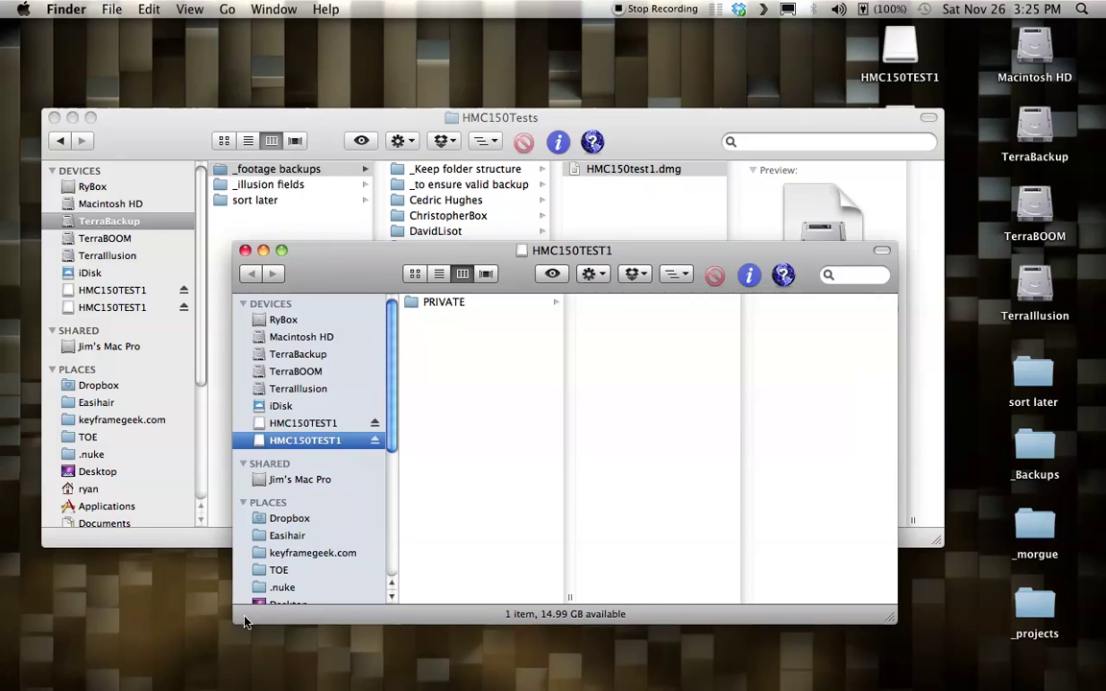
click(302, 425)
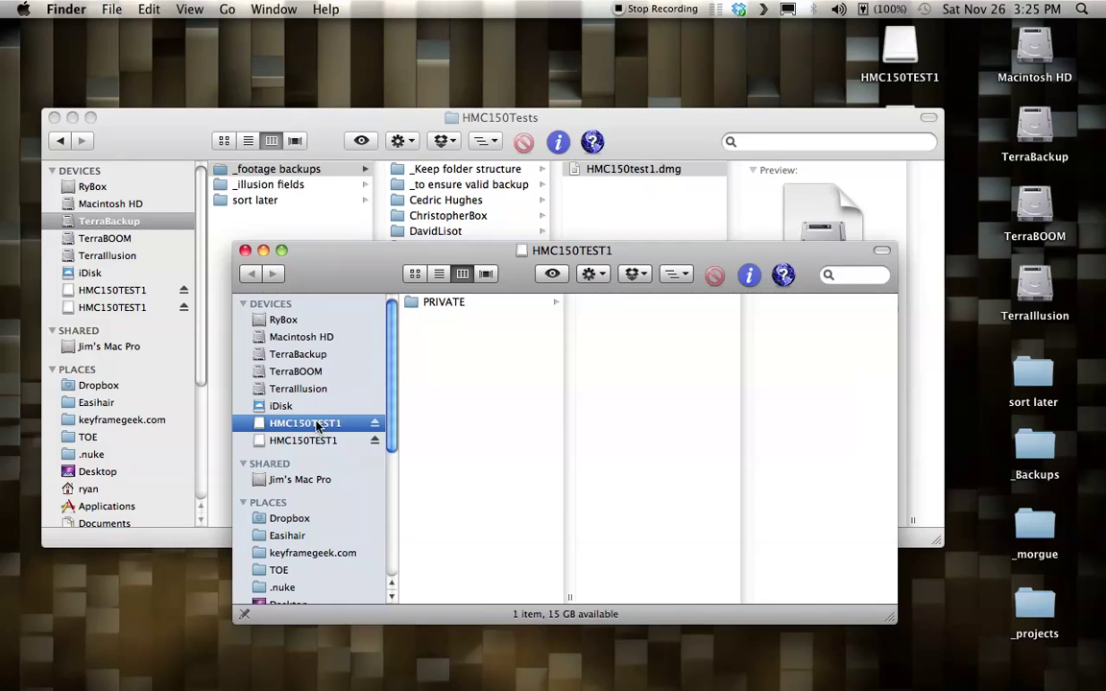
drag(353, 270, 342, 241)
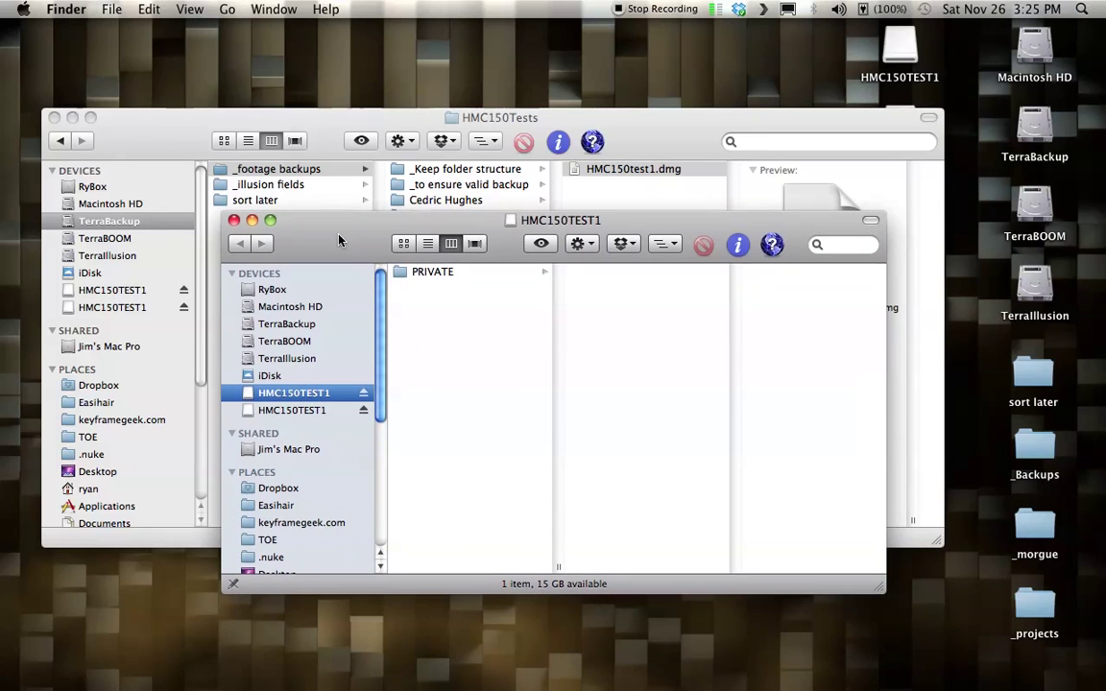
click(443, 274)
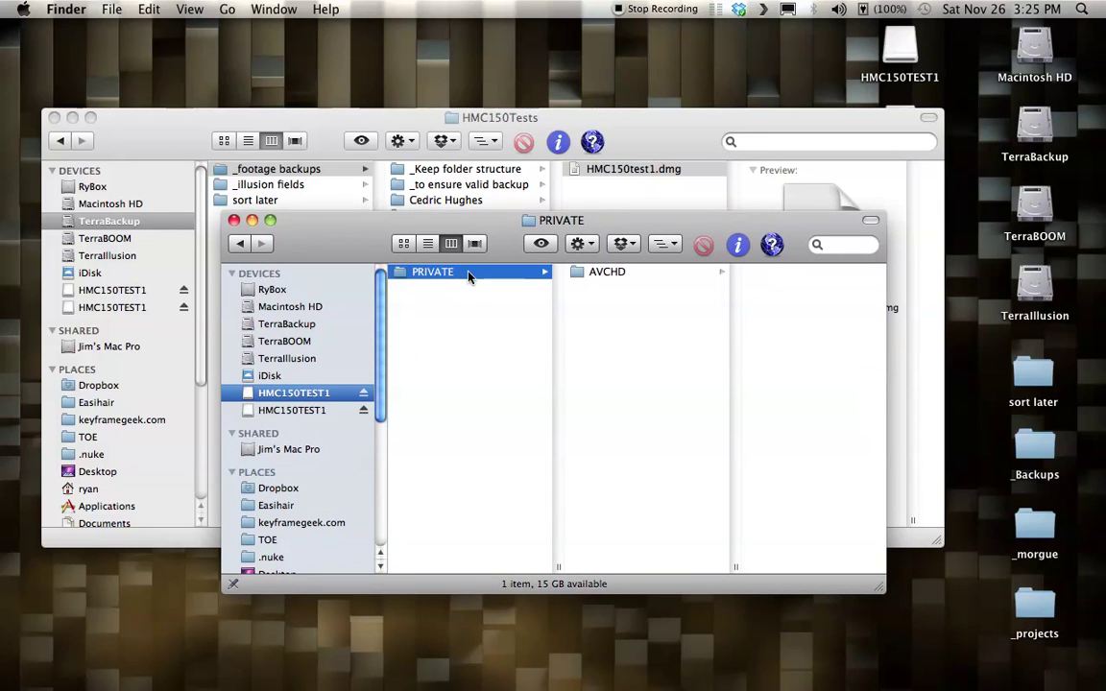
double_click(468, 277)
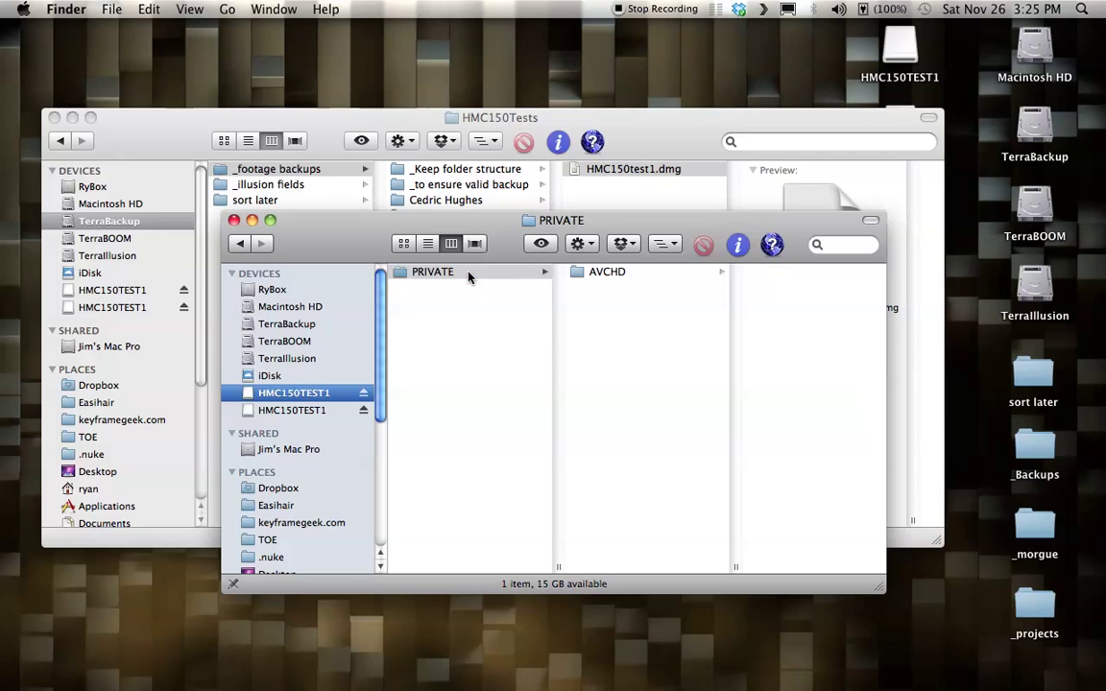
Check which file actions are available for the PRIVATE folder on the read-only image
drag(354, 232, 351, 247)
click(452, 294)
right_click(451, 294)
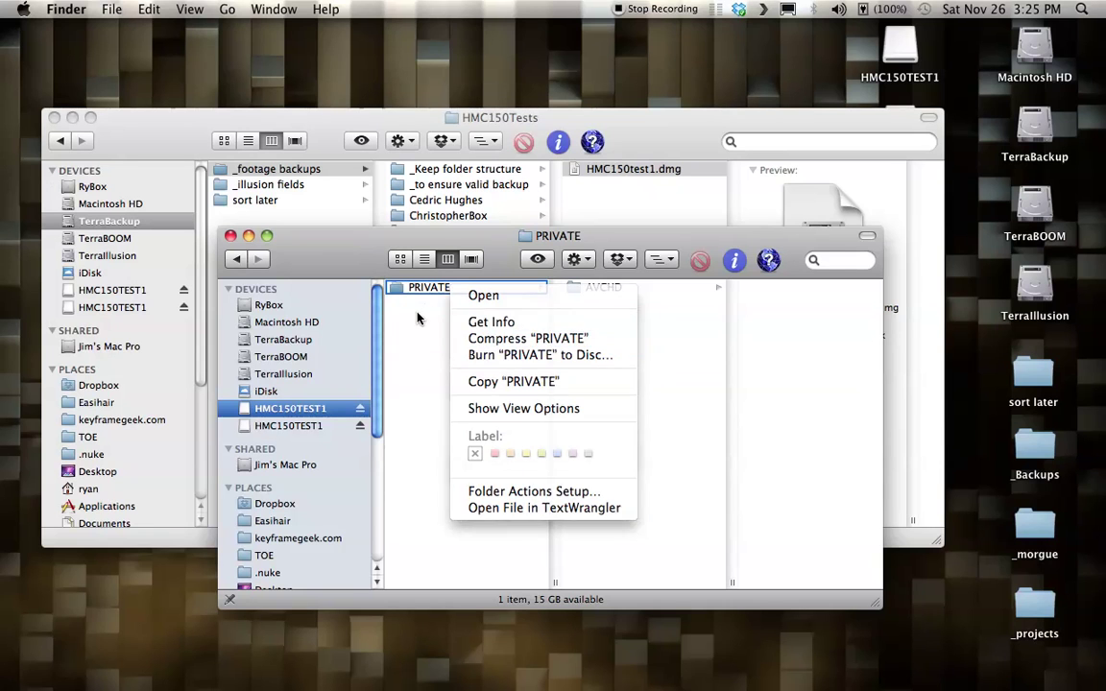
click(364, 259)
drag(364, 259, 371, 231)
Try to eject the second HMC150TEST1 volume in the device list and dismiss the alert
click(184, 311)
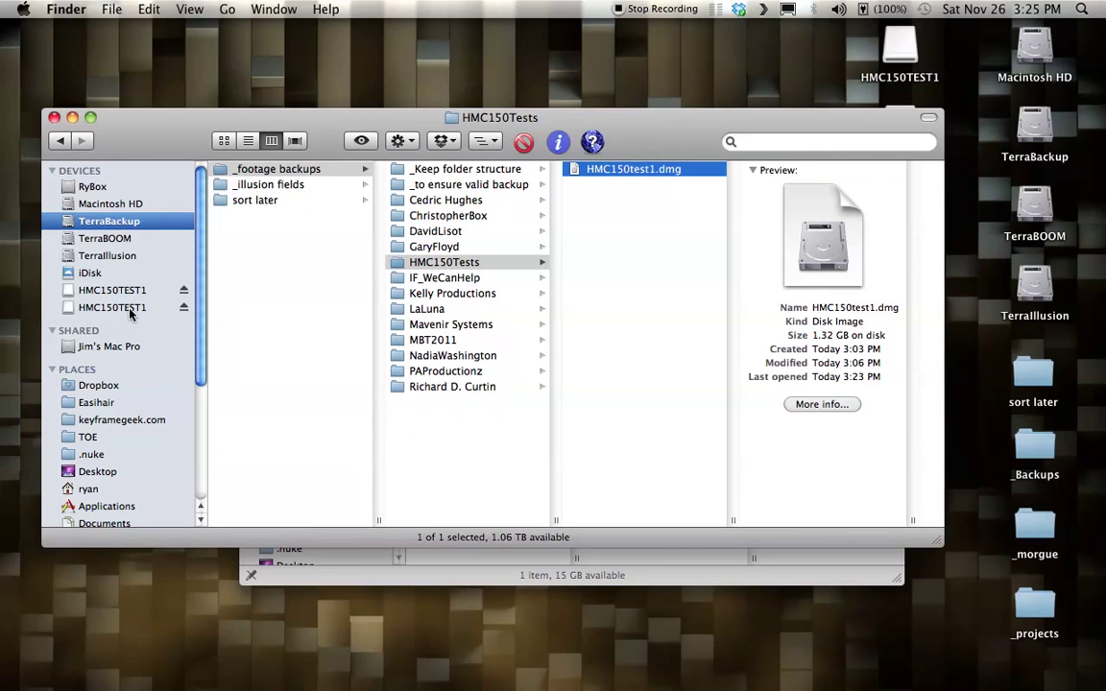
click(182, 308)
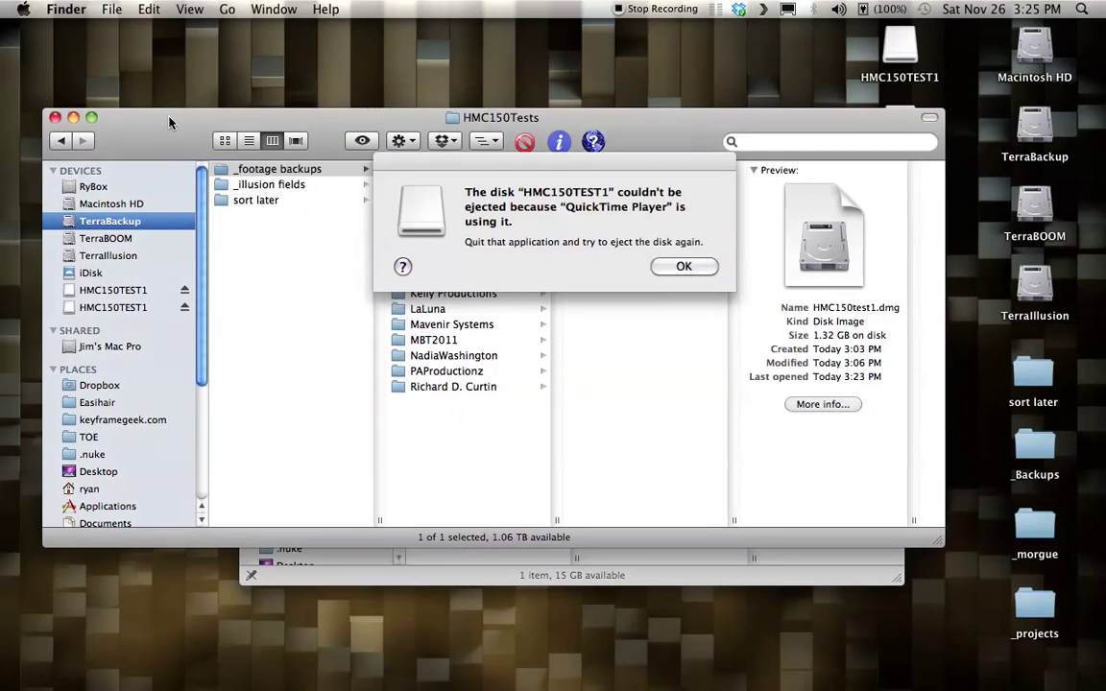
drag(615, 238, 538, 259)
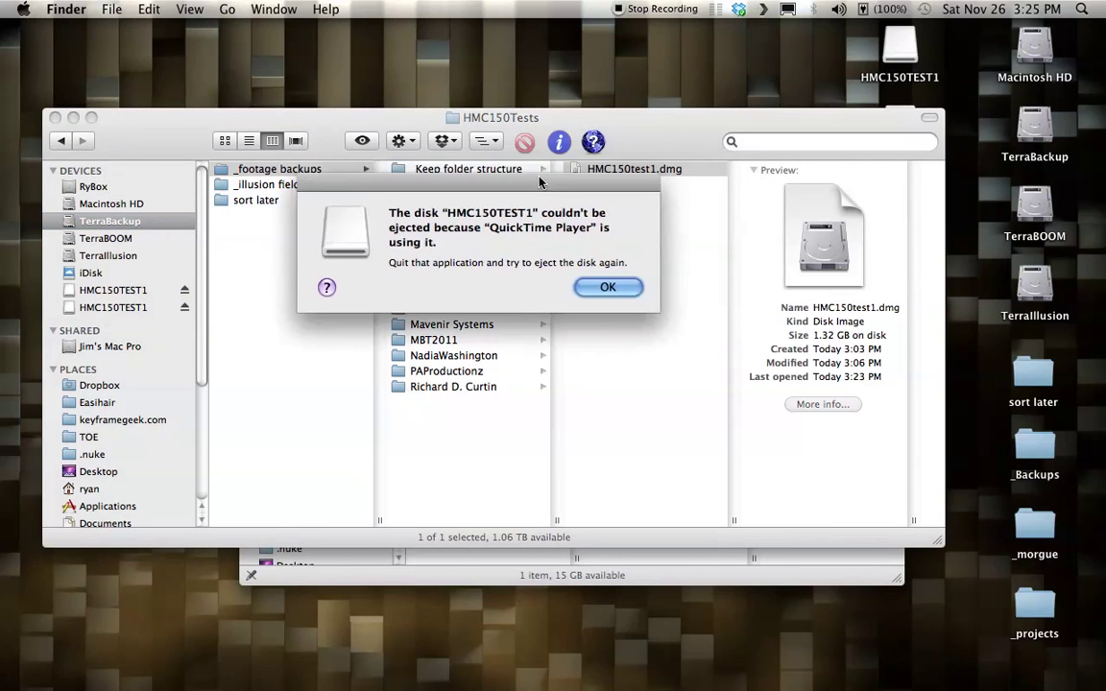
click(606, 288)
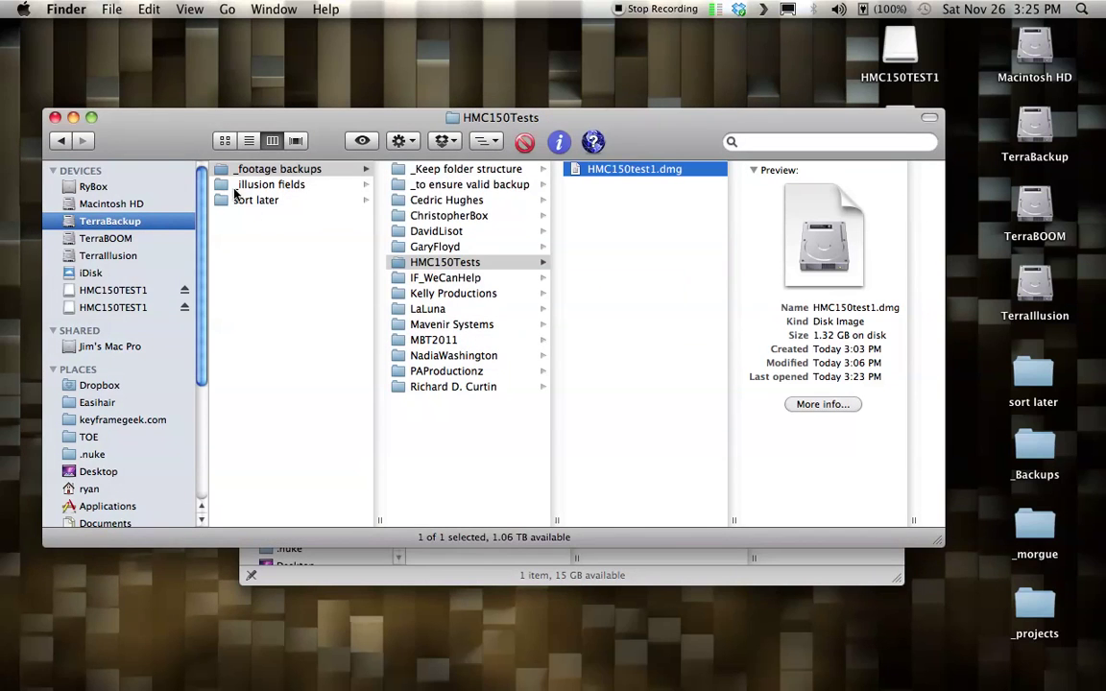
Close the HMC150Tests and PRIVATE Finder windows to clear the desktop
drag(143, 116, 144, 95)
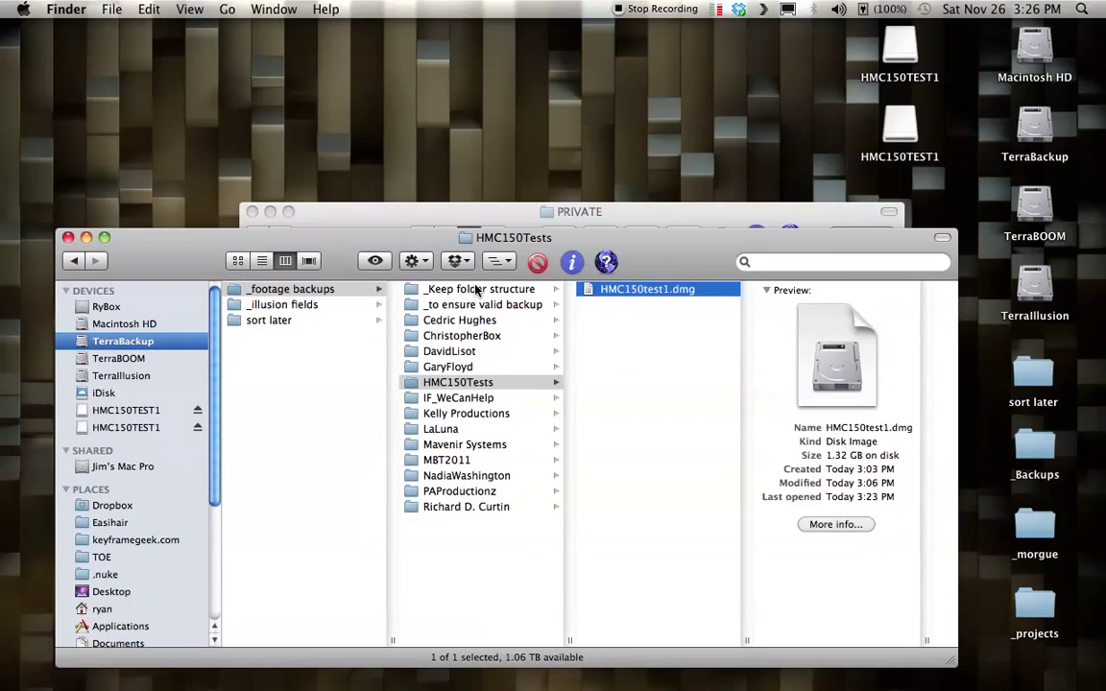
click(649, 328)
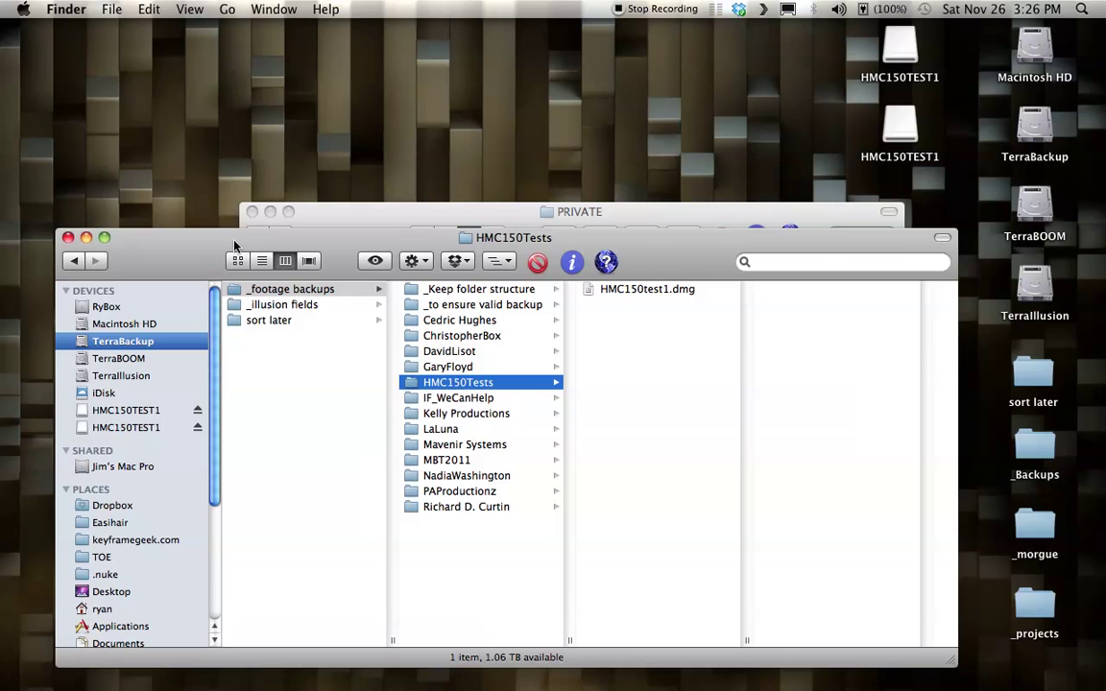
key(super+w)
drag(459, 221, 398, 112)
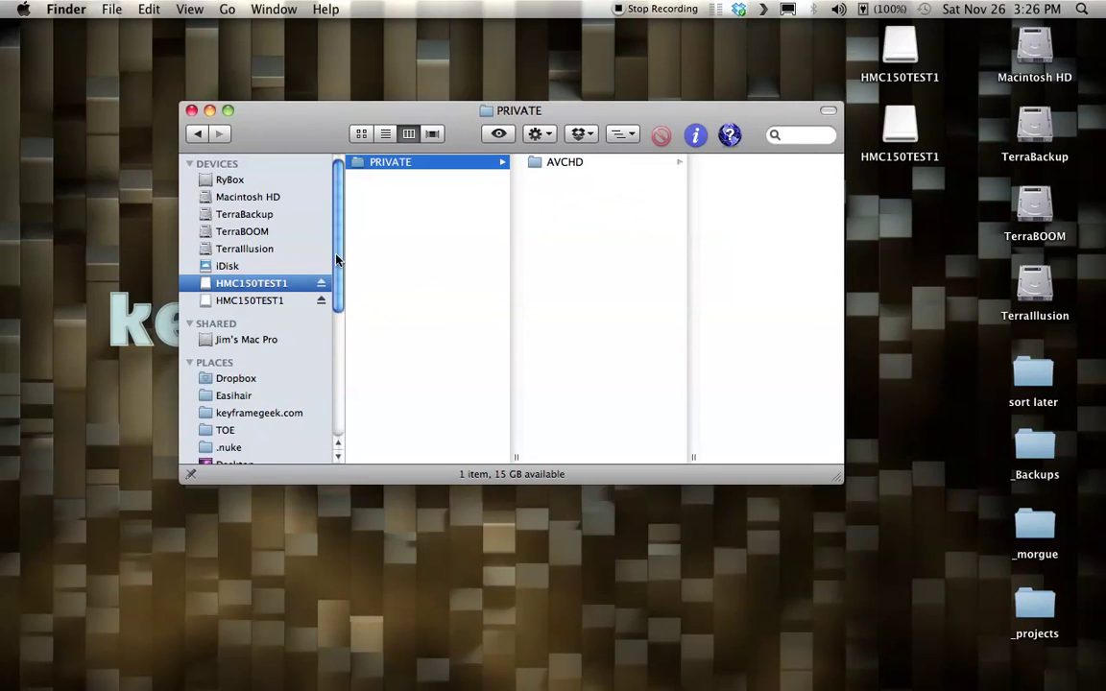
drag(261, 99, 253, 119)
key(super+w)
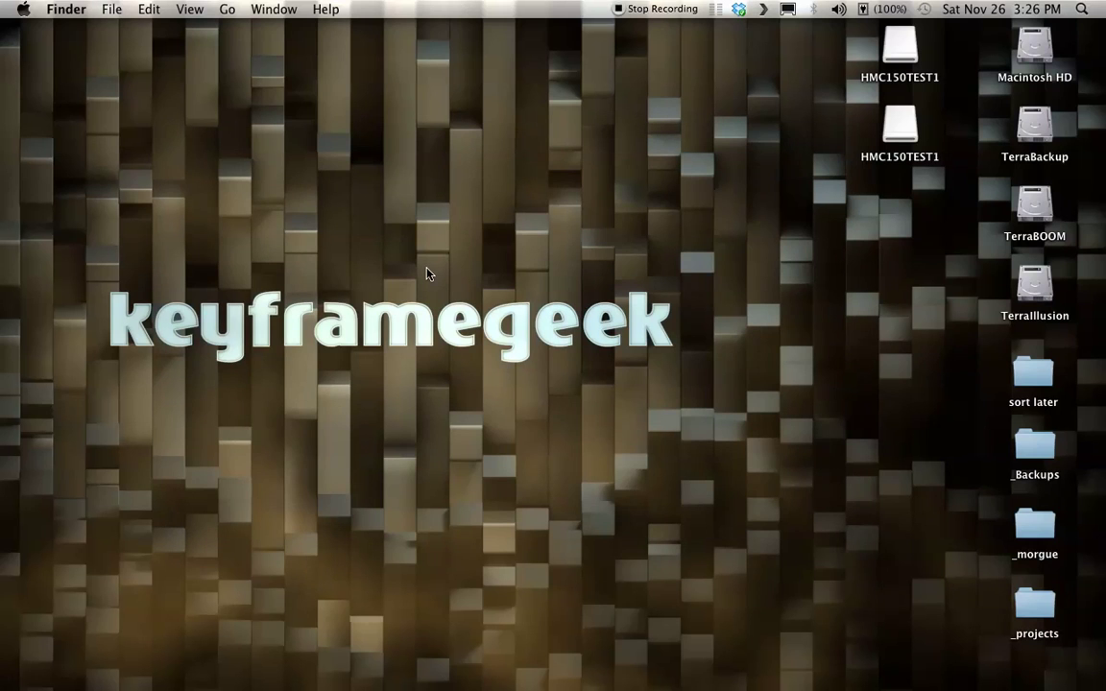